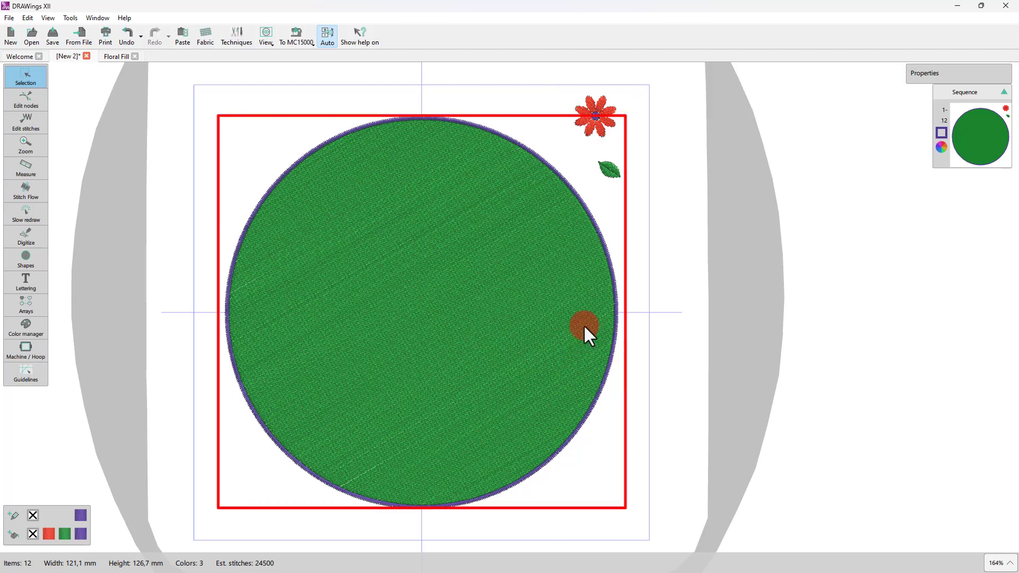
# Select the red flower motif plus the green circle and bring up the Convert options.
pyautogui.click(597, 129)
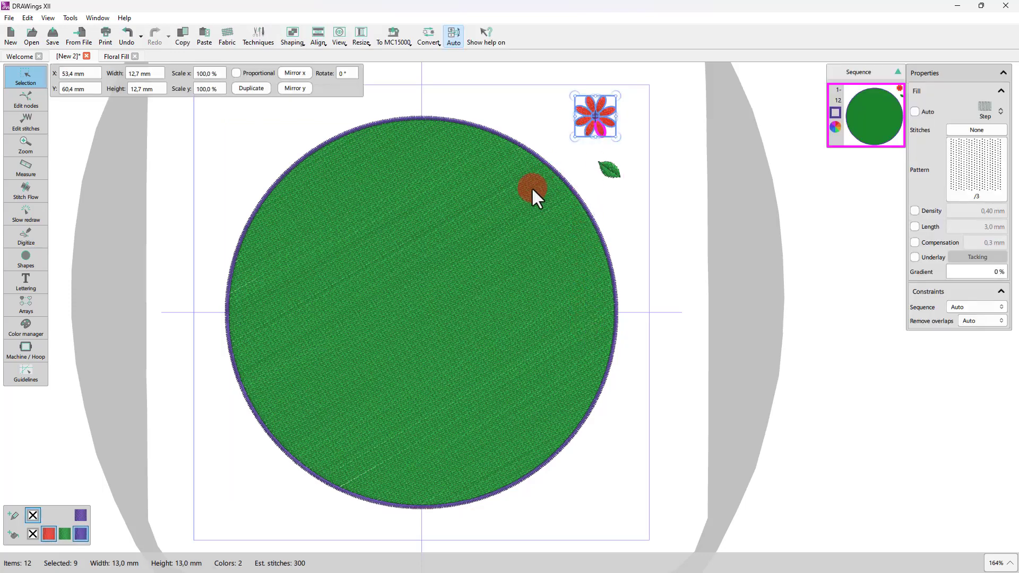
pyautogui.click(488, 211)
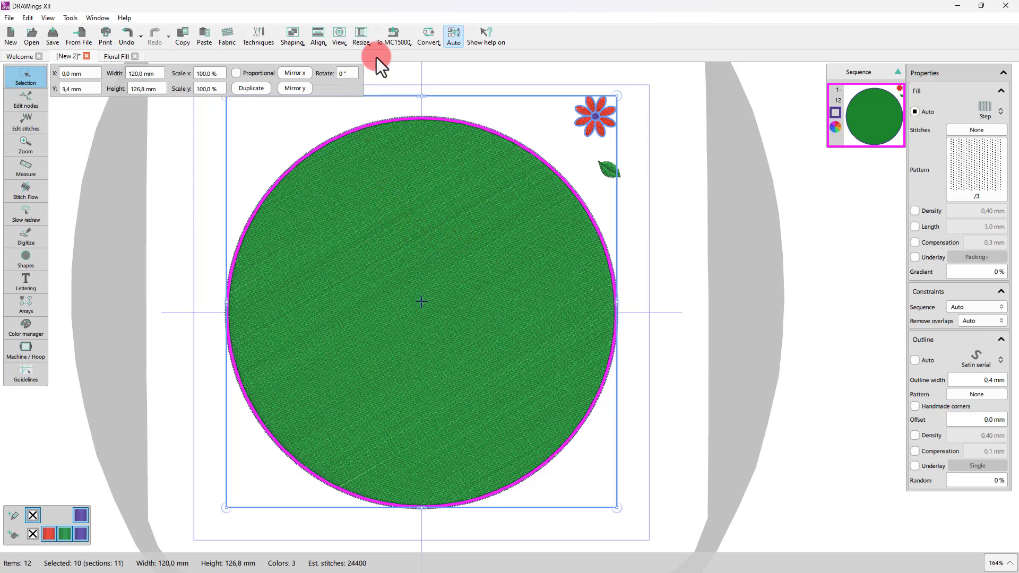
pyautogui.click(429, 33)
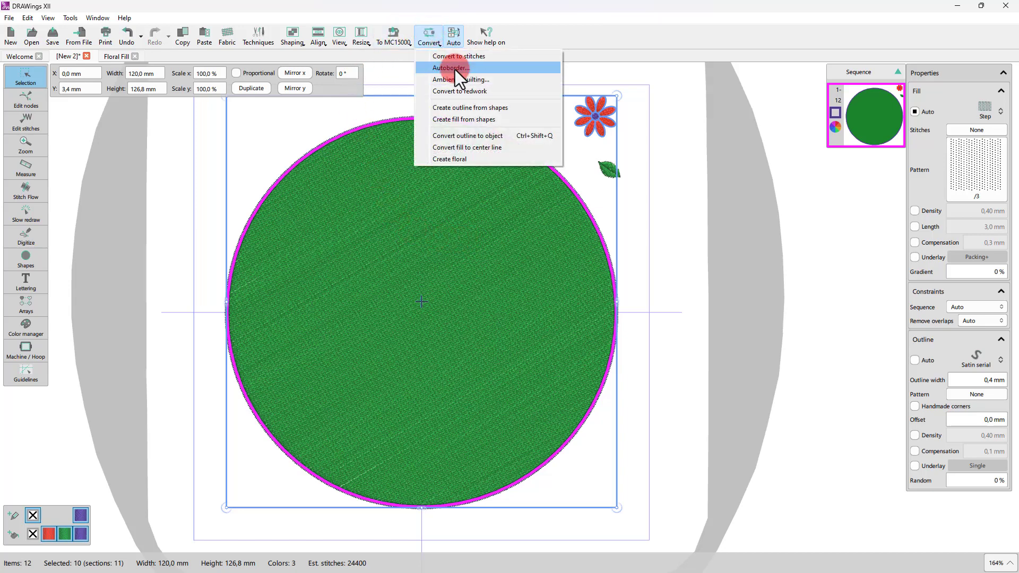
# Create a fill from shapes so the flower fills the circle, then change the fill type to Floral fill.
pyautogui.click(473, 122)
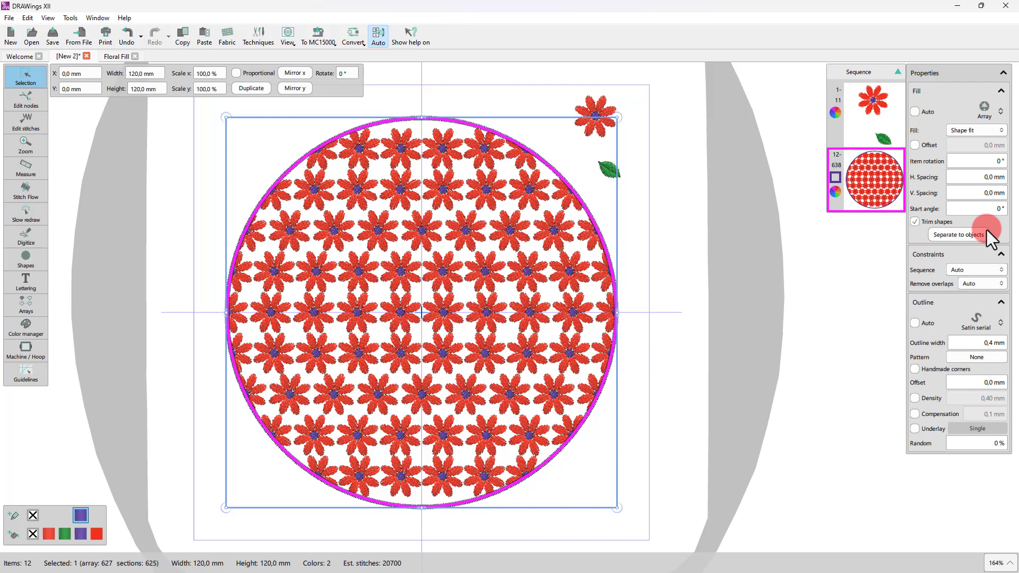
pyautogui.click(976, 129)
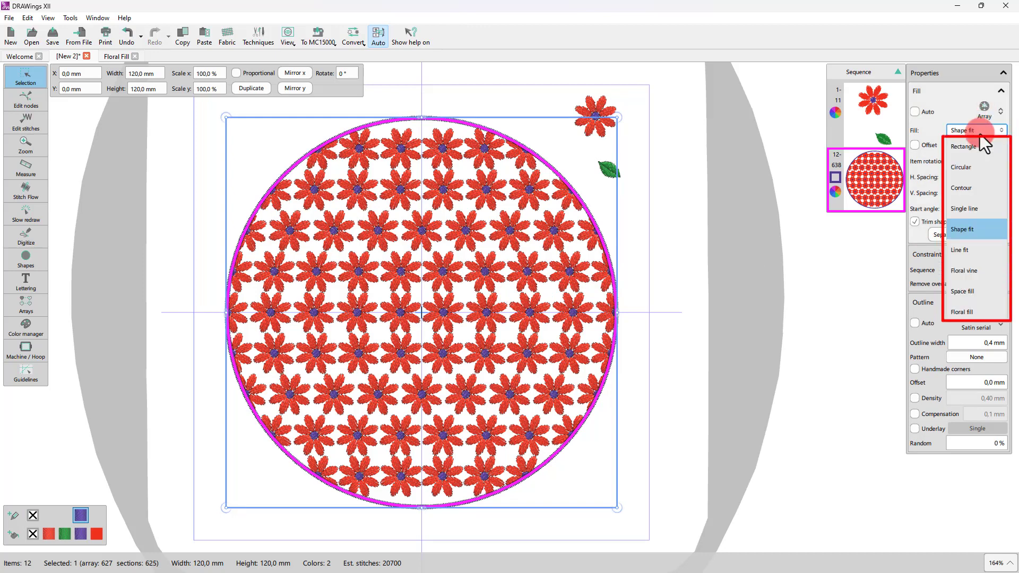
pyautogui.click(978, 314)
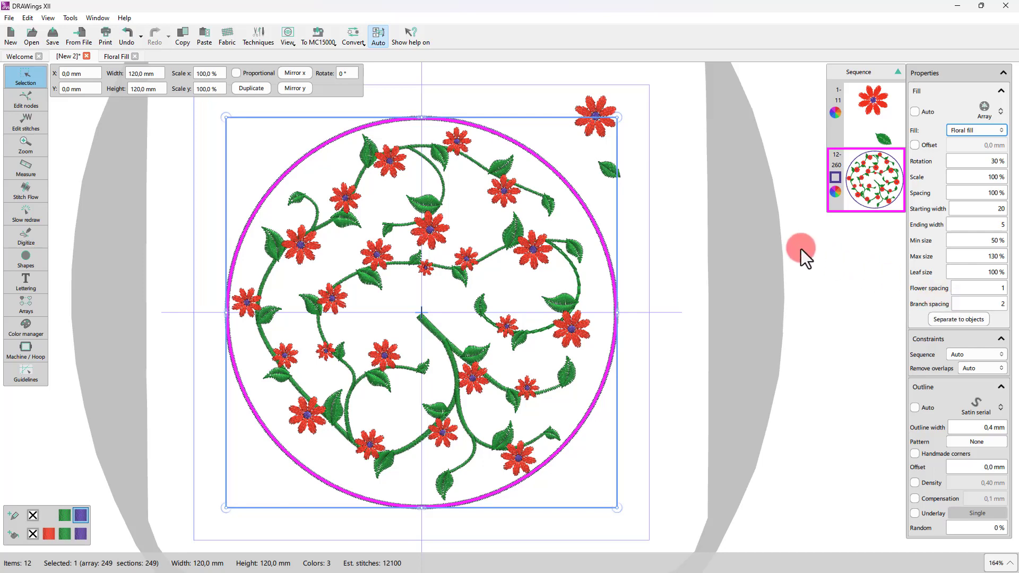
# Preview Floral vine, revert to Floral fill, and collapse the Constraints and Outline sections.
pyautogui.click(556, 395)
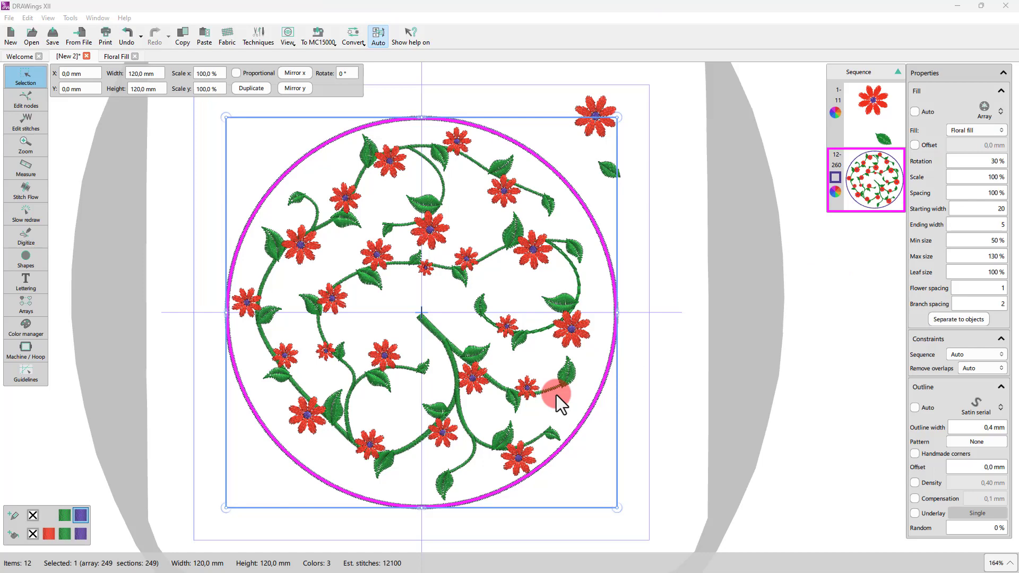
pyautogui.click(987, 132)
pyautogui.click(970, 273)
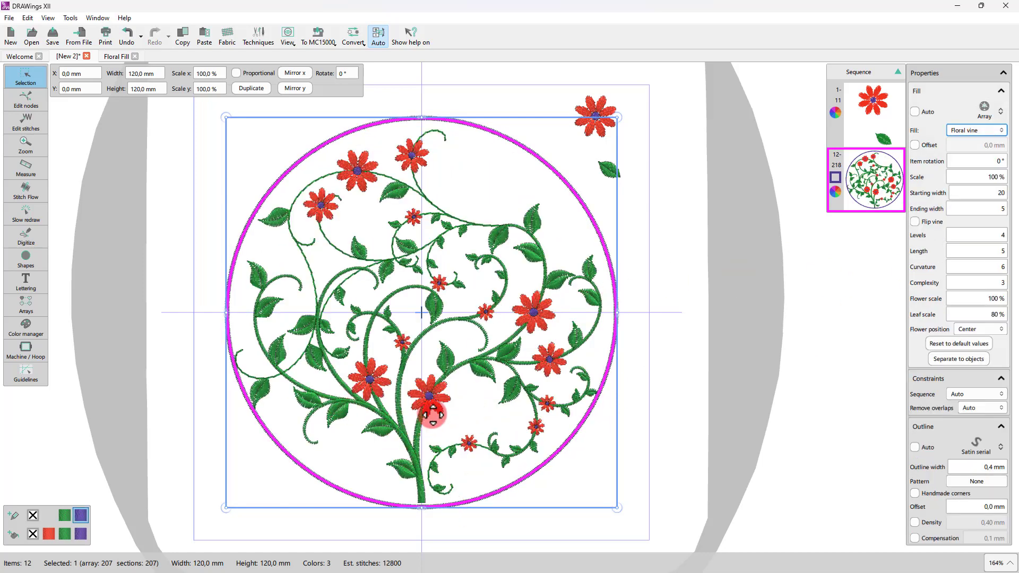
pyautogui.click(974, 130)
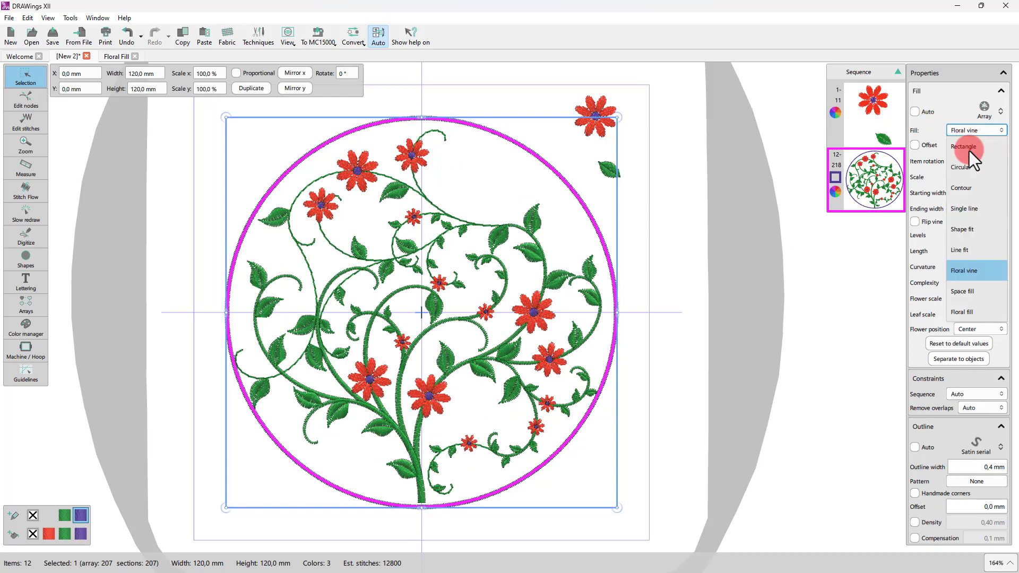
pyautogui.click(969, 151)
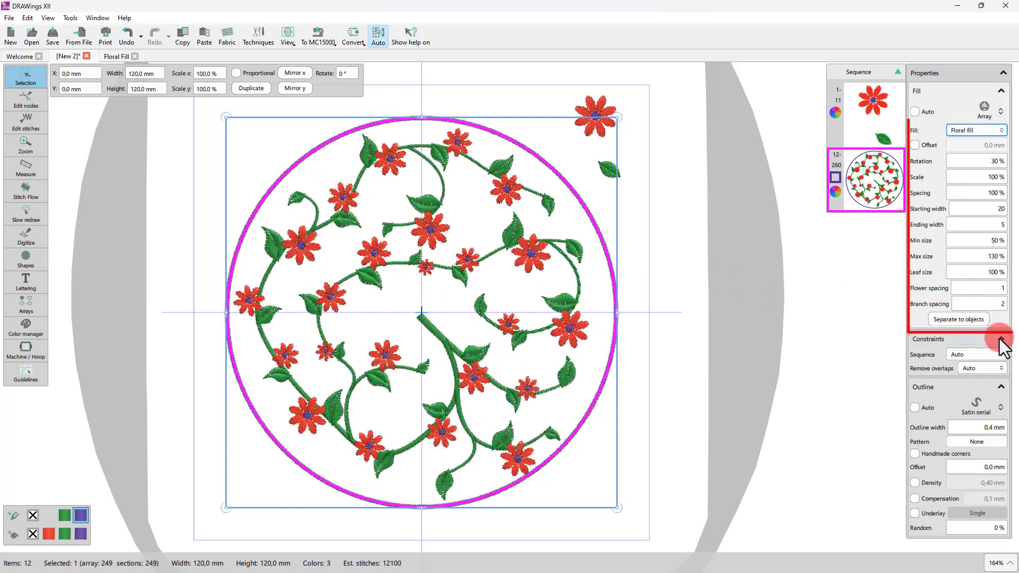
pyautogui.click(979, 339)
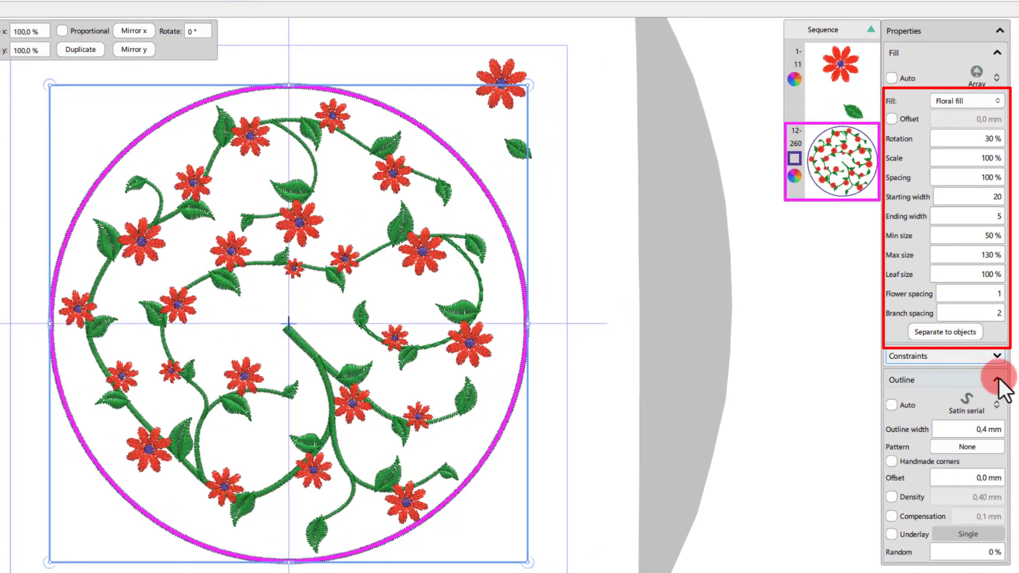
pyautogui.click(999, 378)
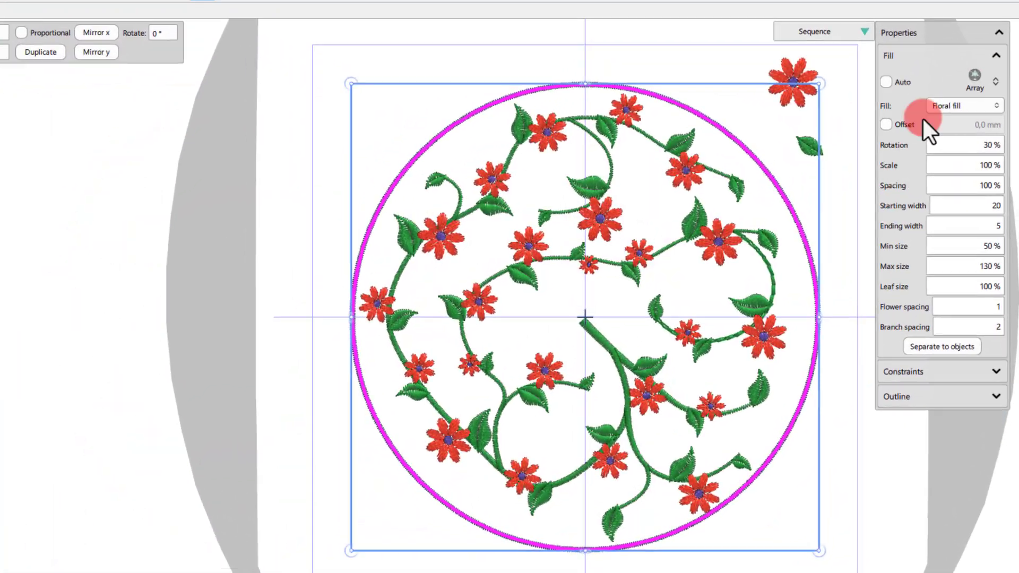
pyautogui.click(885, 124)
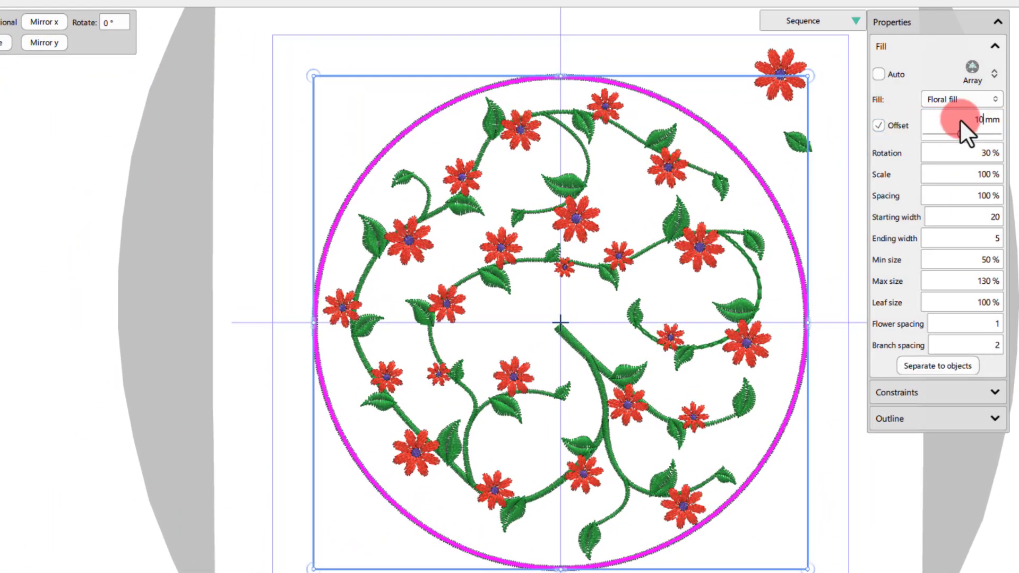
pyautogui.press('Return')
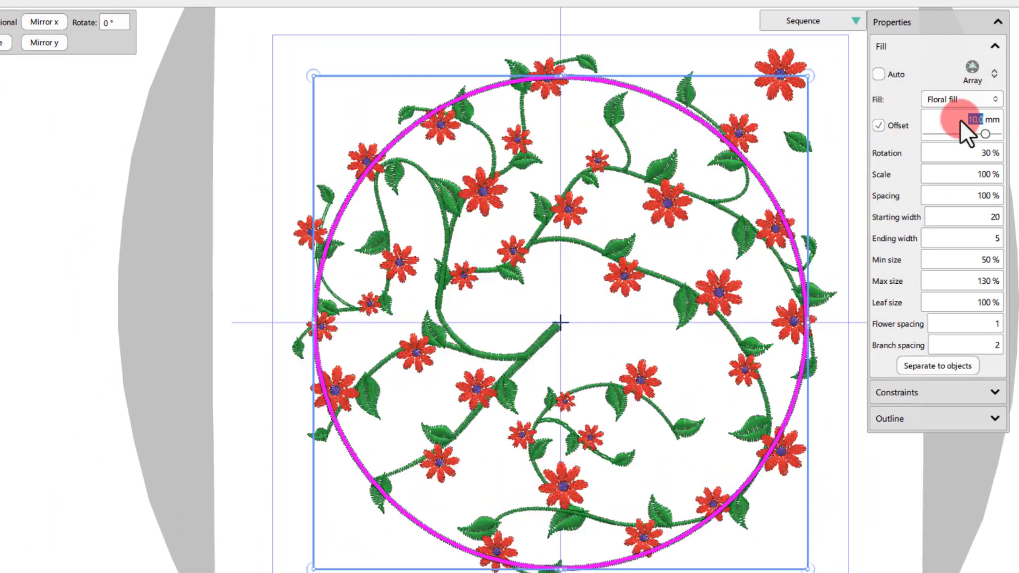
pyautogui.press('Home')
pyautogui.write('-')
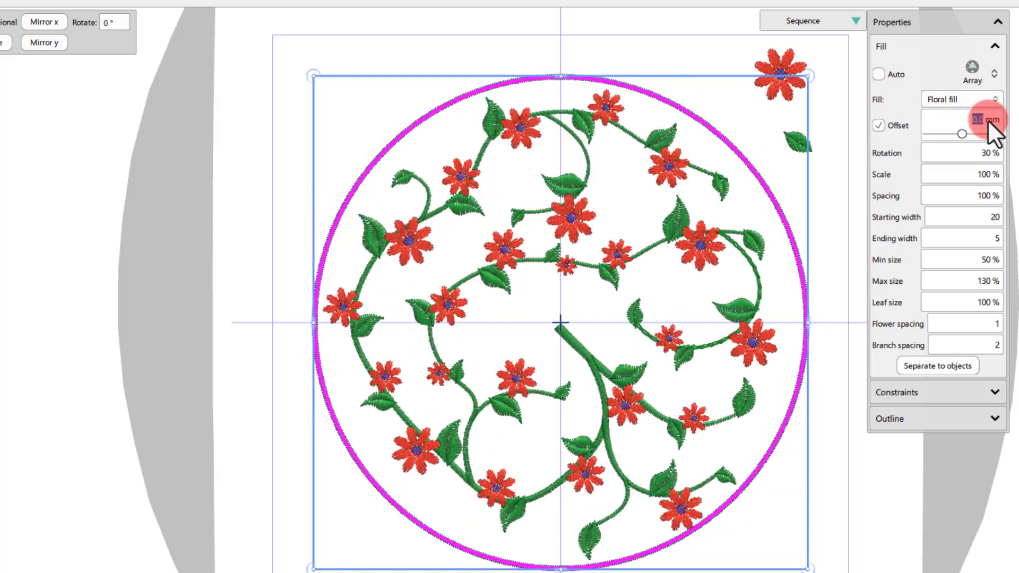
pyautogui.click(879, 127)
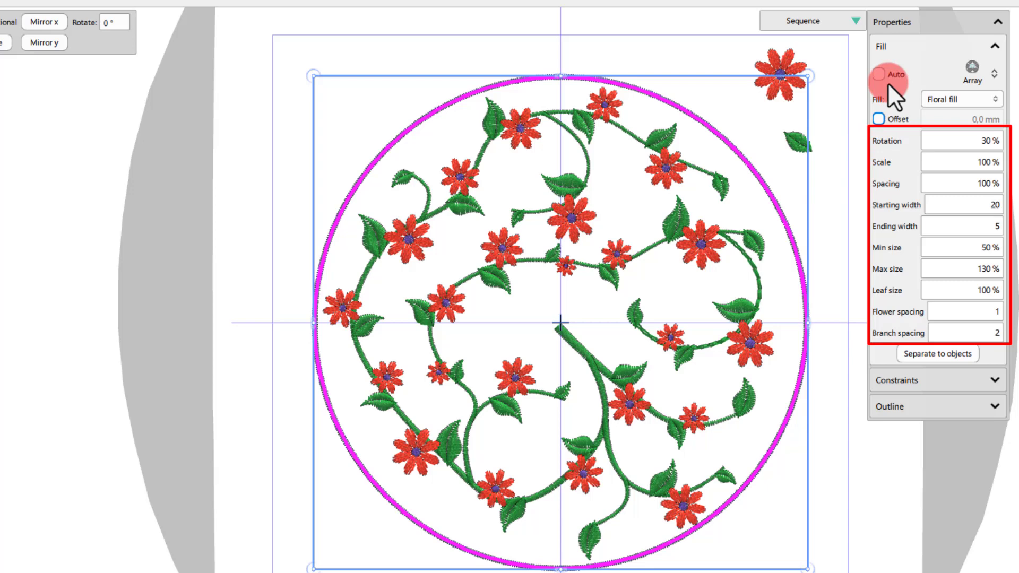
# Try 40% spacing on the Floral fill, then set the spacing back to 100%.
pyautogui.click(944, 162)
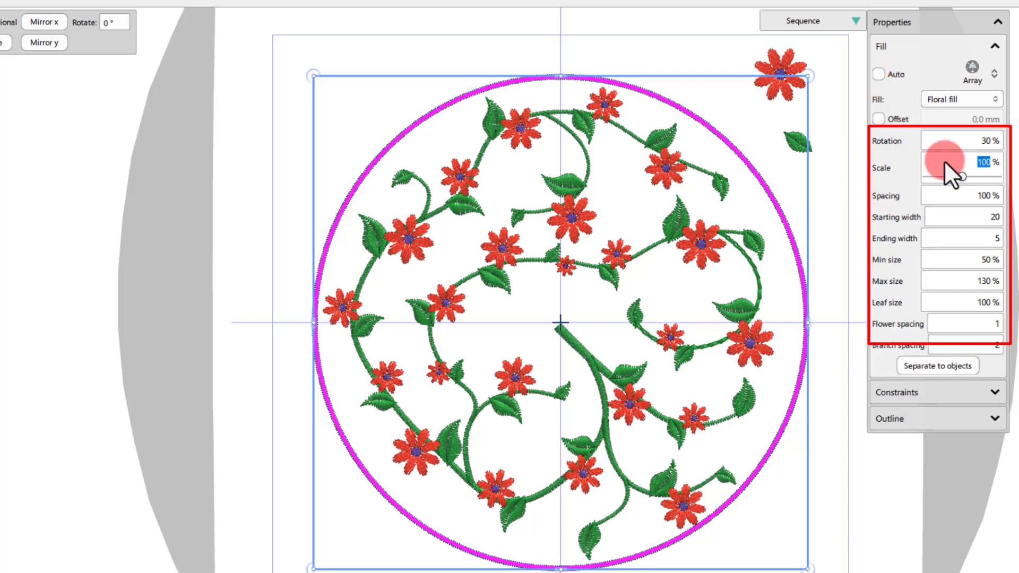
pyautogui.click(957, 195)
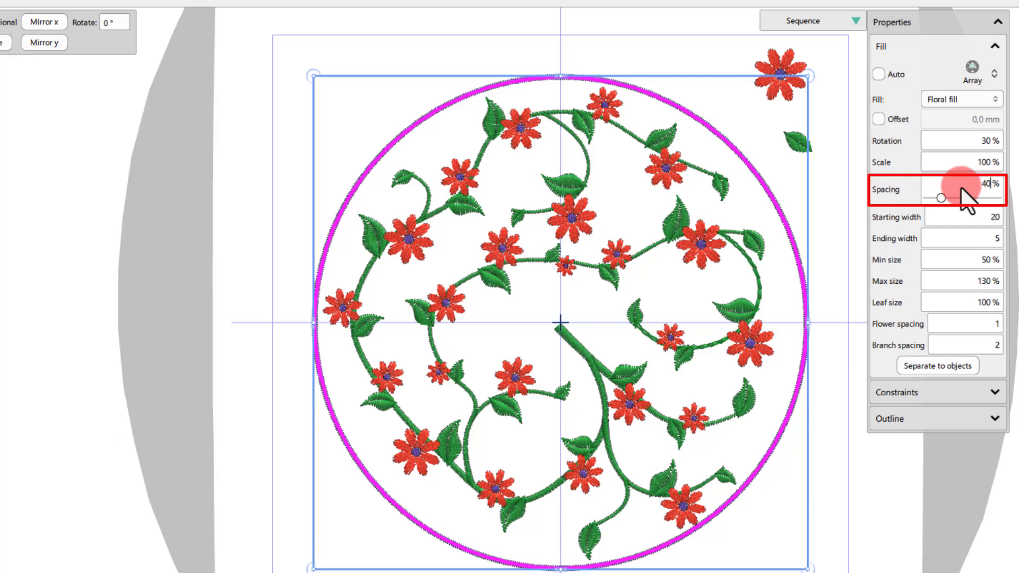
pyautogui.press('Return')
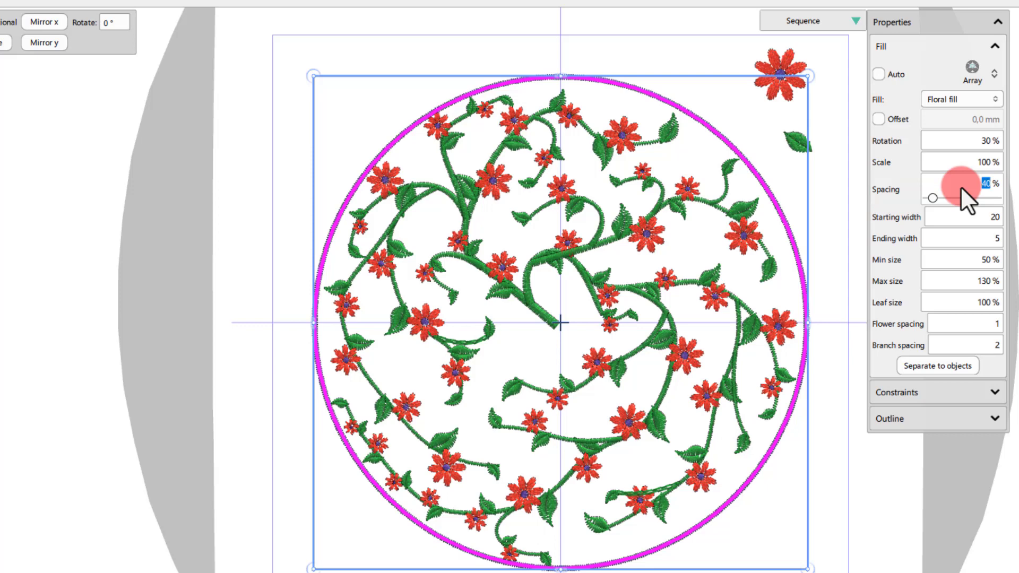
pyautogui.write('100')
pyautogui.press('Return')
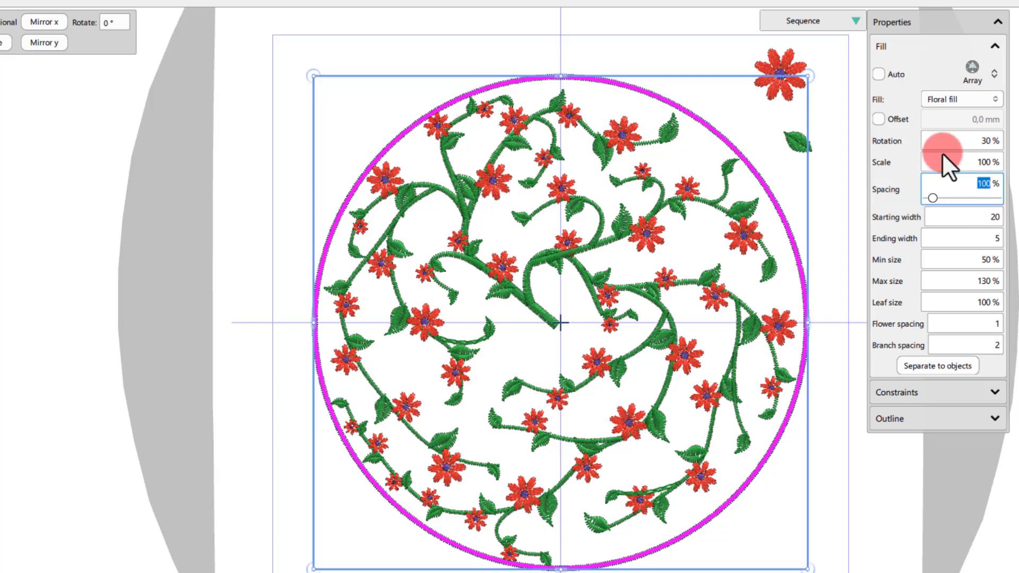
# Keep 100% spacing and move the fill rotation from 0% up to about 54%.
pyautogui.click(953, 142)
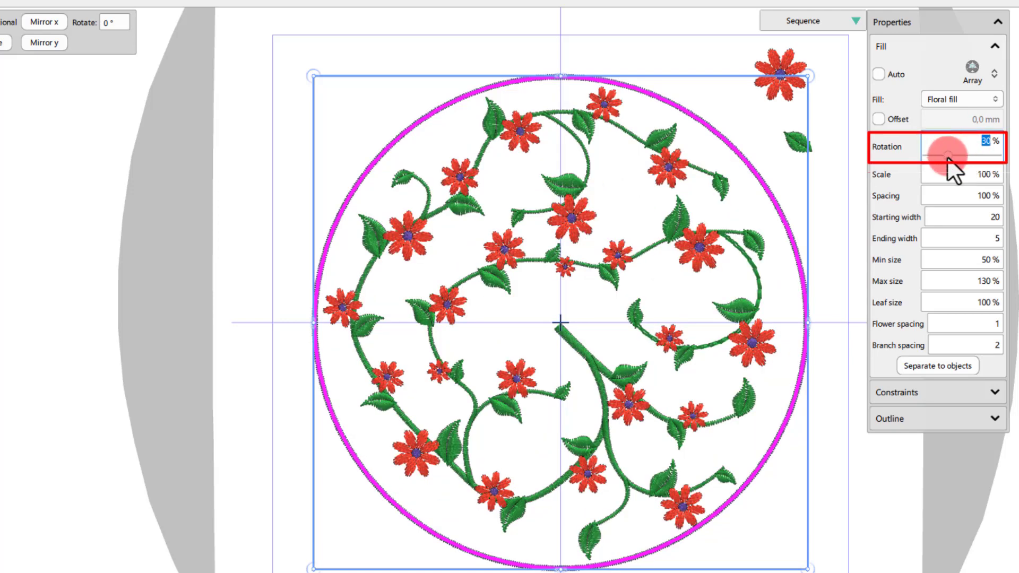
pyautogui.moveTo(948, 156); pyautogui.dragTo(913, 156)
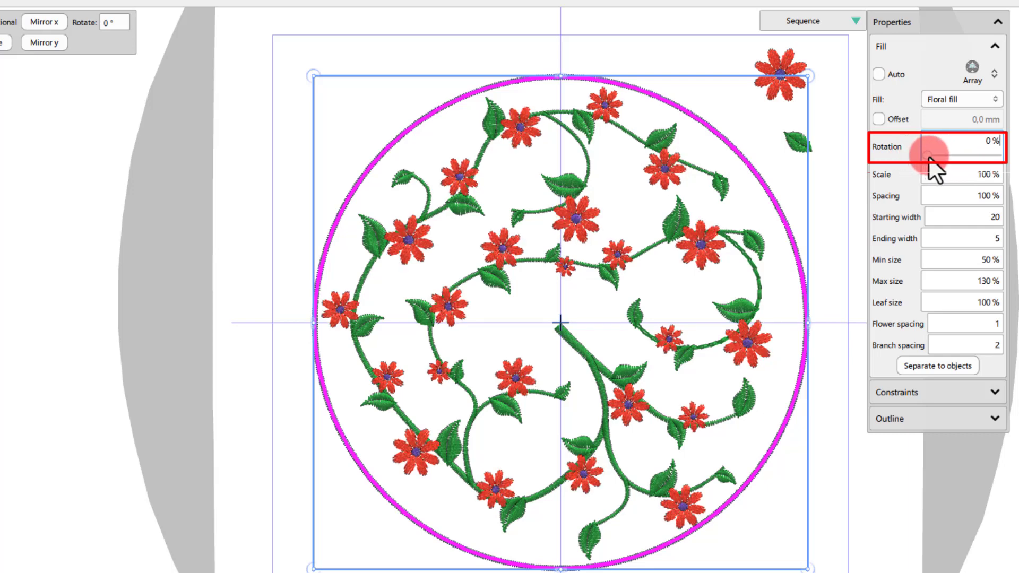
pyautogui.moveTo(928, 155); pyautogui.dragTo(965, 160)
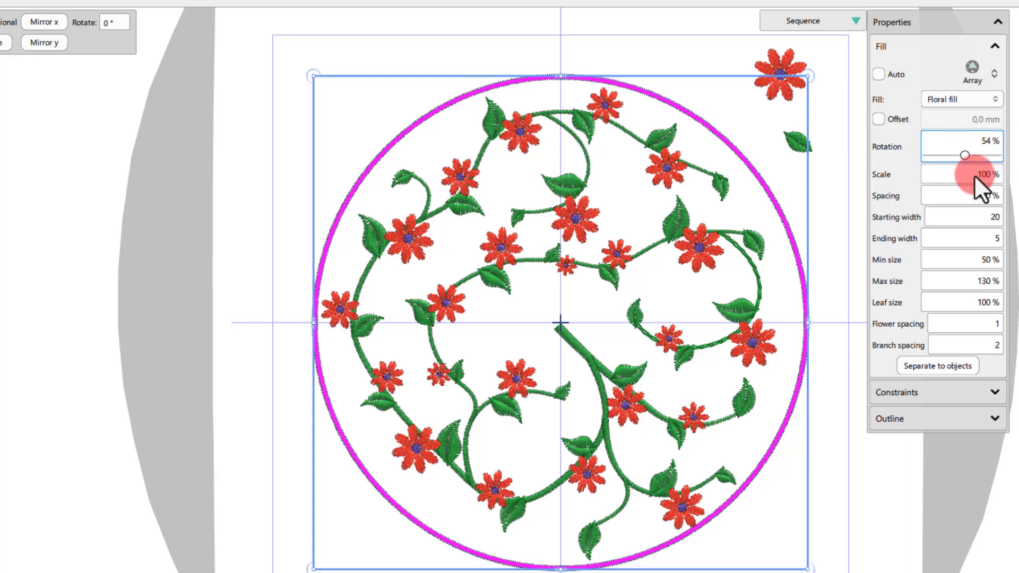
# Try a 70% Floral fill scale, then settle on 120% scale.
pyautogui.click(974, 174)
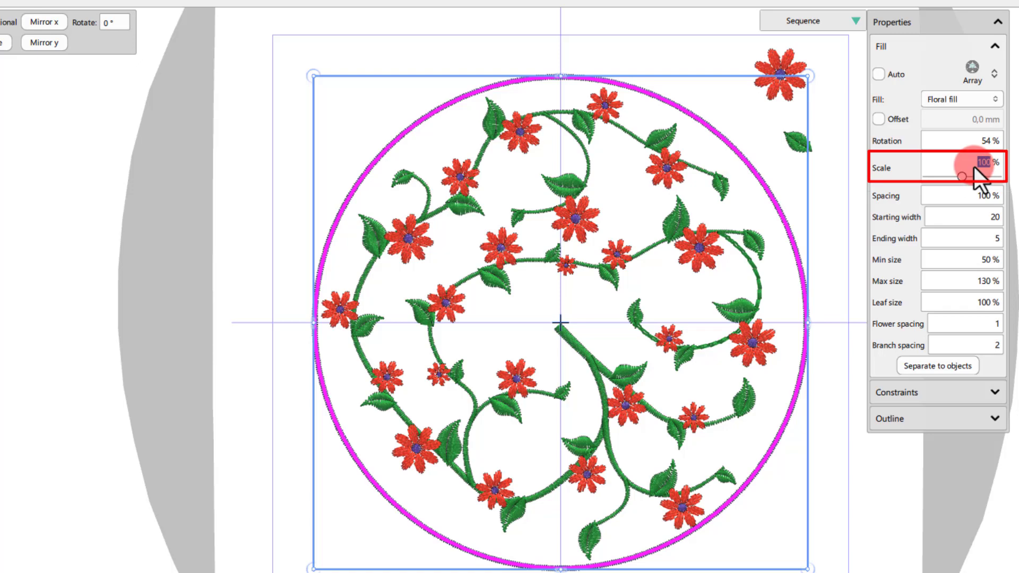
pyautogui.press('Return')
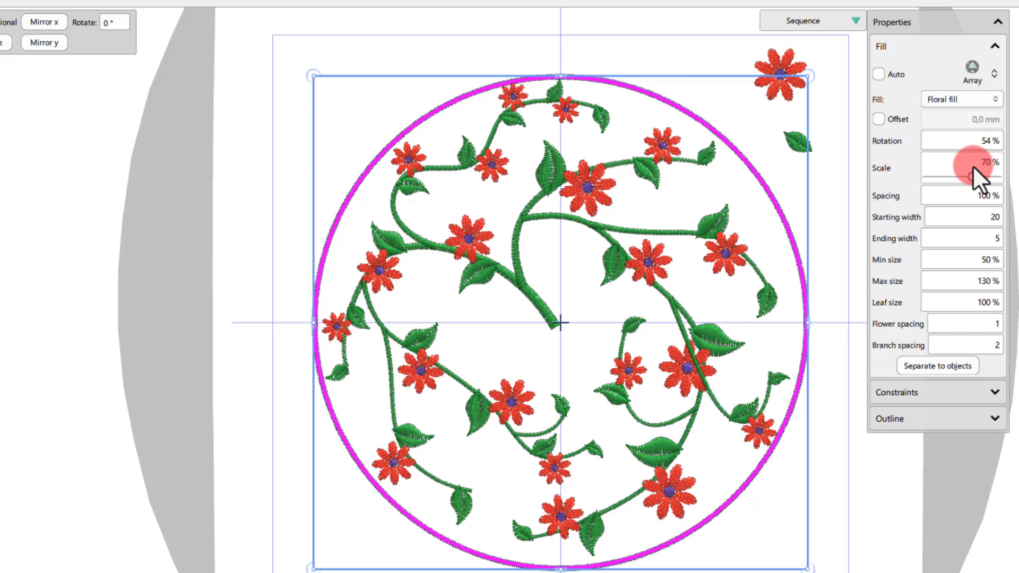
pyautogui.press('Return')
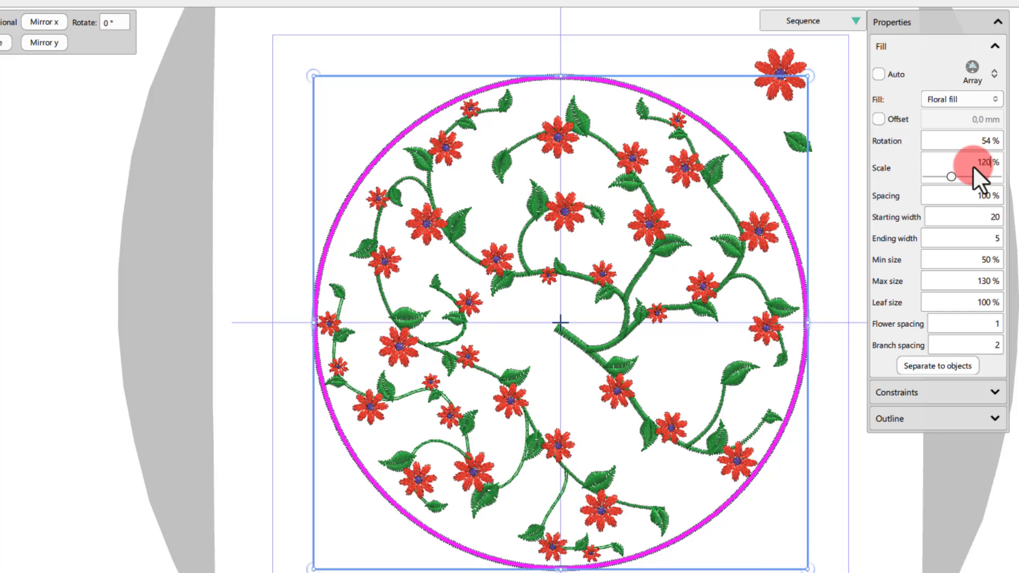
pyautogui.write('120')
pyautogui.press('Return')
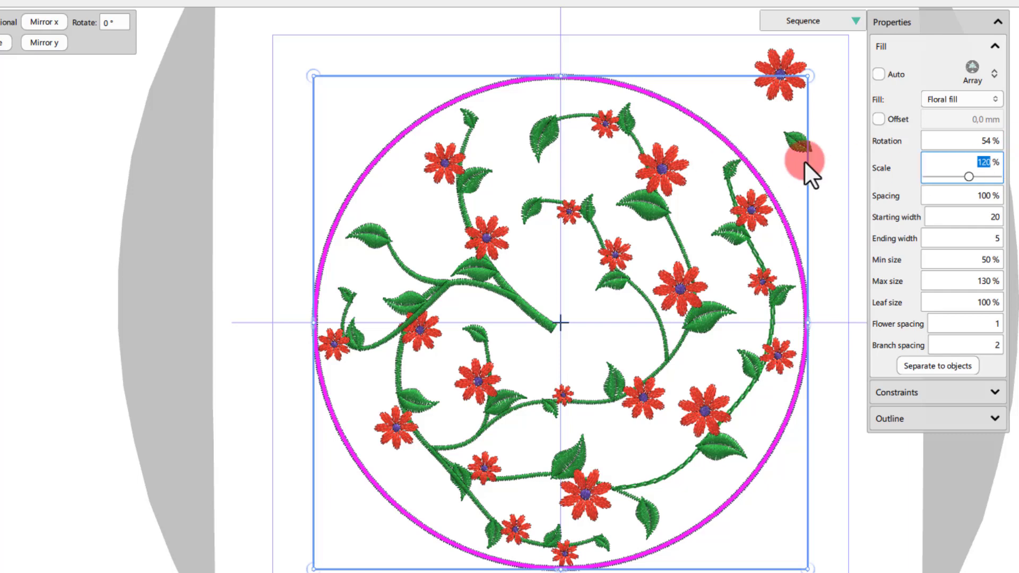
# Preview Floral fill spacing at 150% and 70%, finally settling on 60%.
pyautogui.click(975, 196)
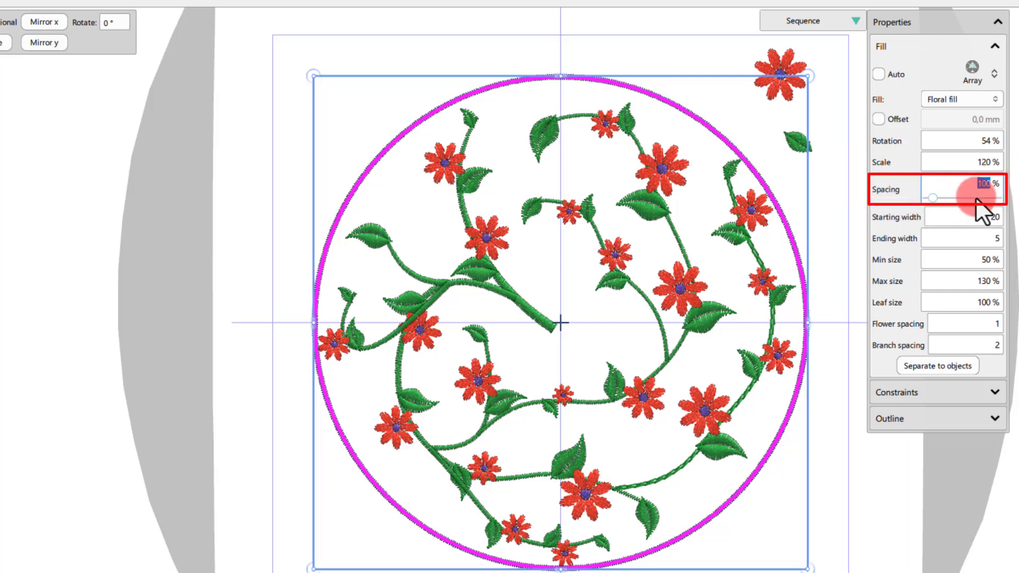
pyautogui.write('15')
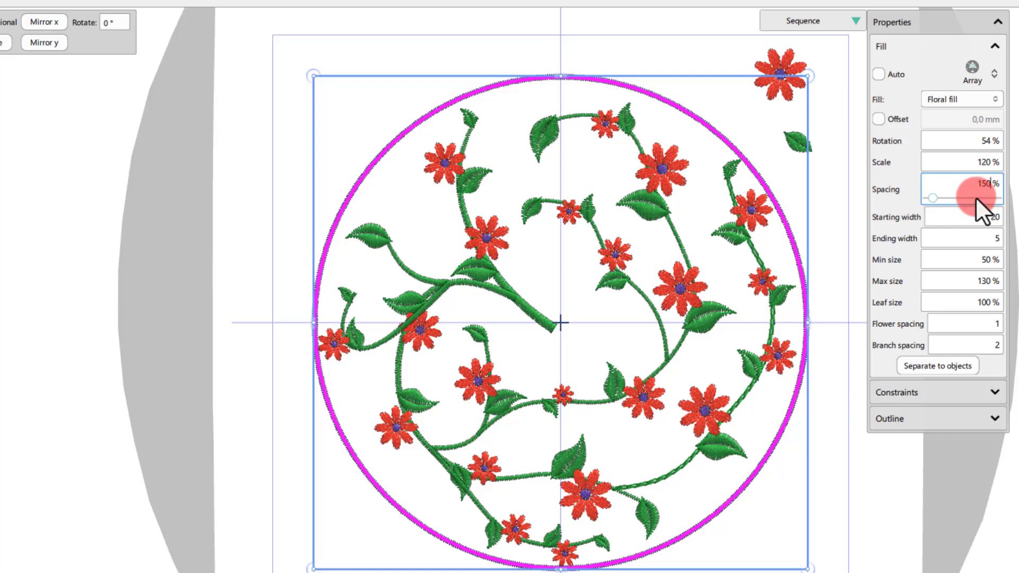
pyautogui.write('0')
pyautogui.press('Return')
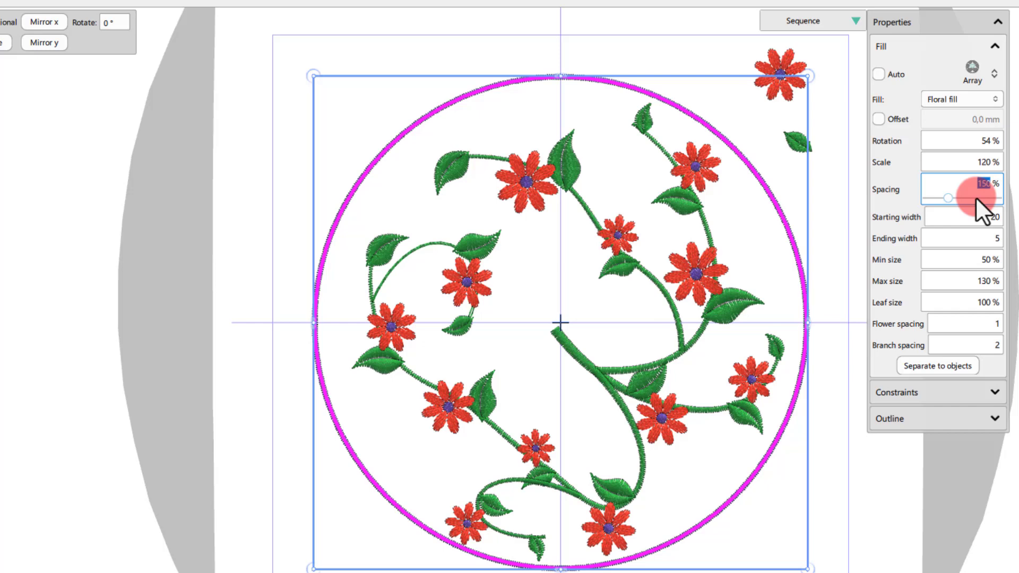
pyautogui.write('70')
pyautogui.press('Return')
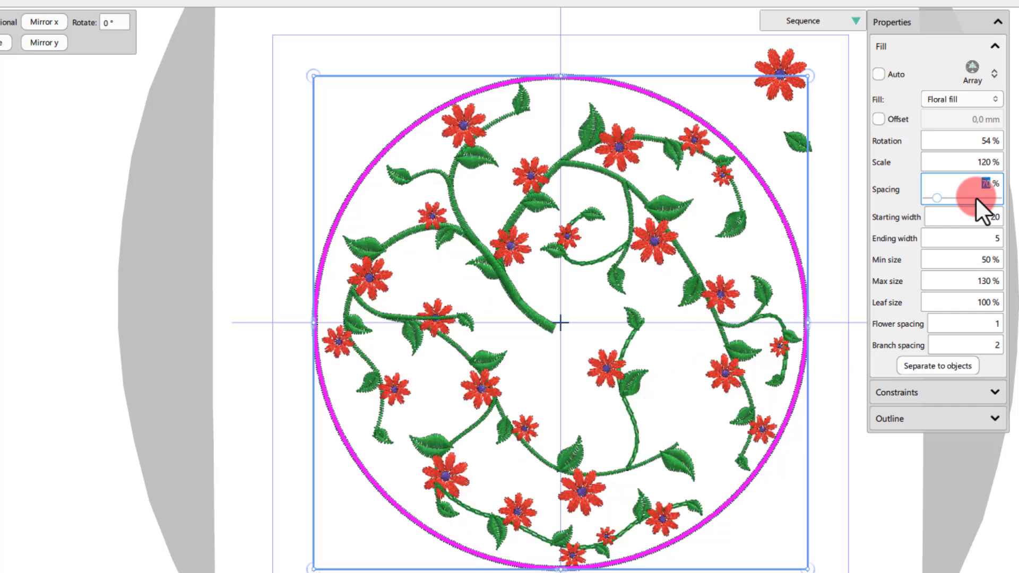
pyautogui.write('60')
pyautogui.press('Return')
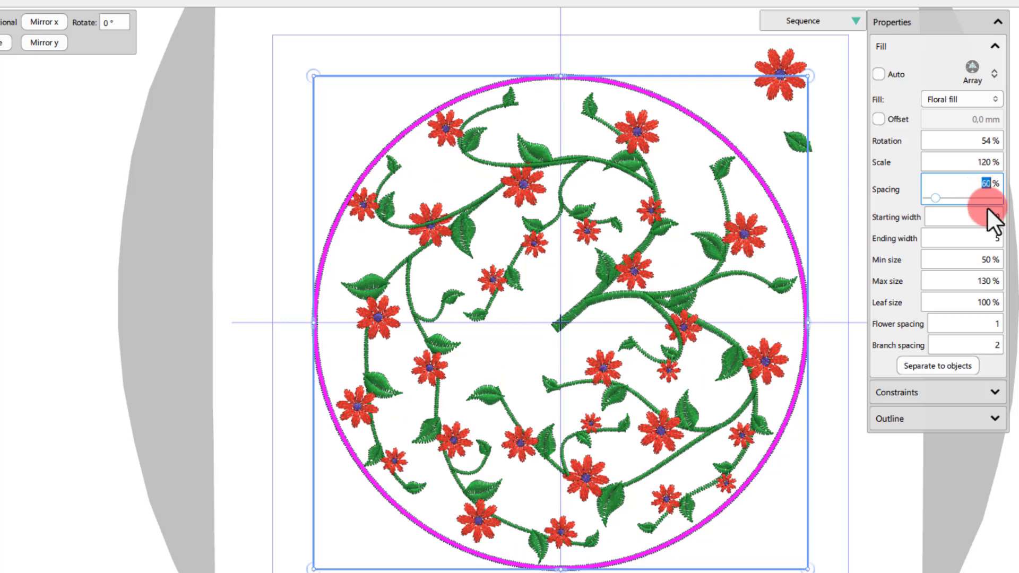
# Set the stems' starting width to 15 and leave the ending width at 5.
pyautogui.click(982, 223)
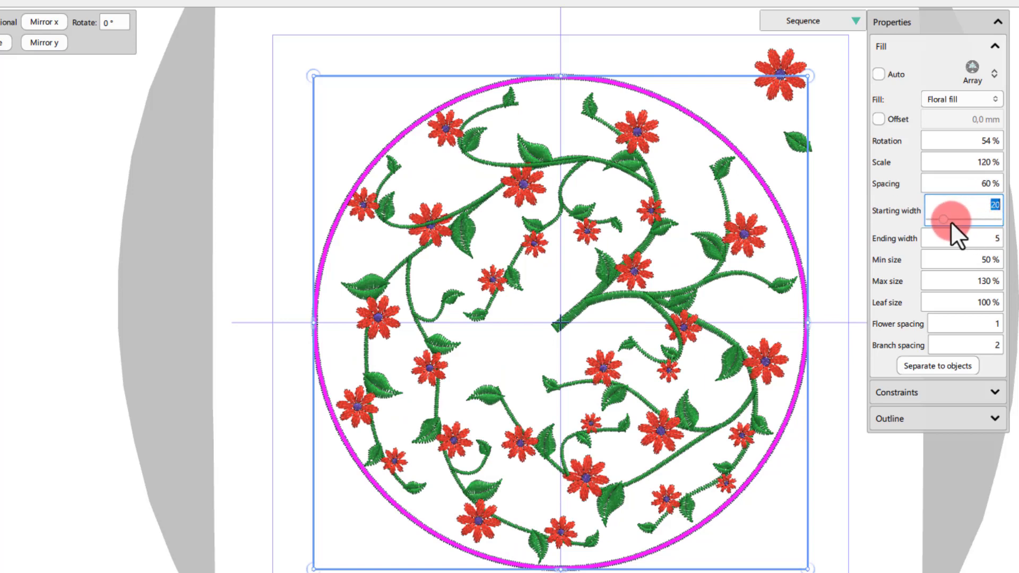
pyautogui.moveTo(945, 219)
pyautogui.mouseDown()
pyautogui.moveTo(982, 219)
pyautogui.moveTo(939, 220)
pyautogui.mouseUp()
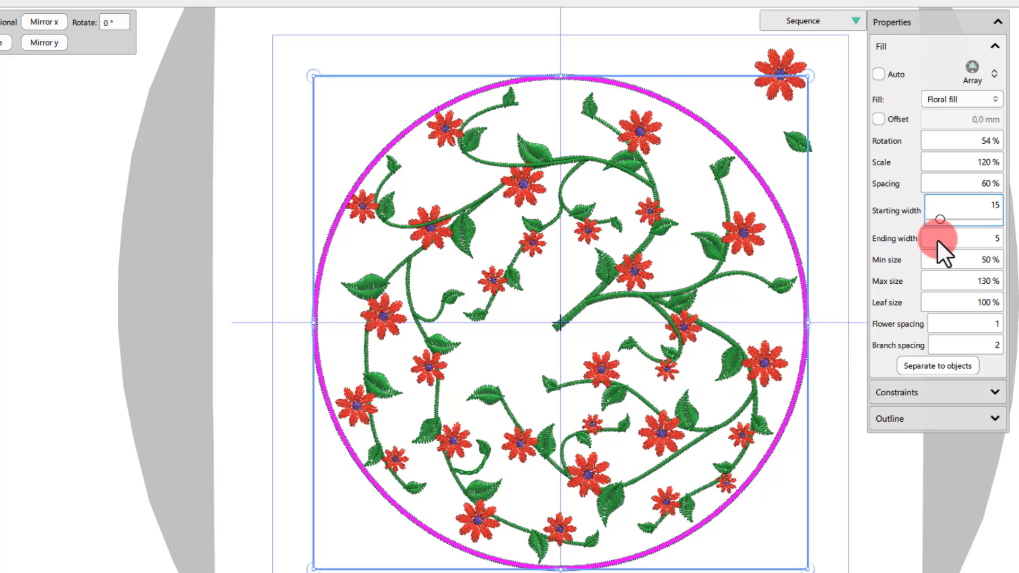
pyautogui.click(937, 240)
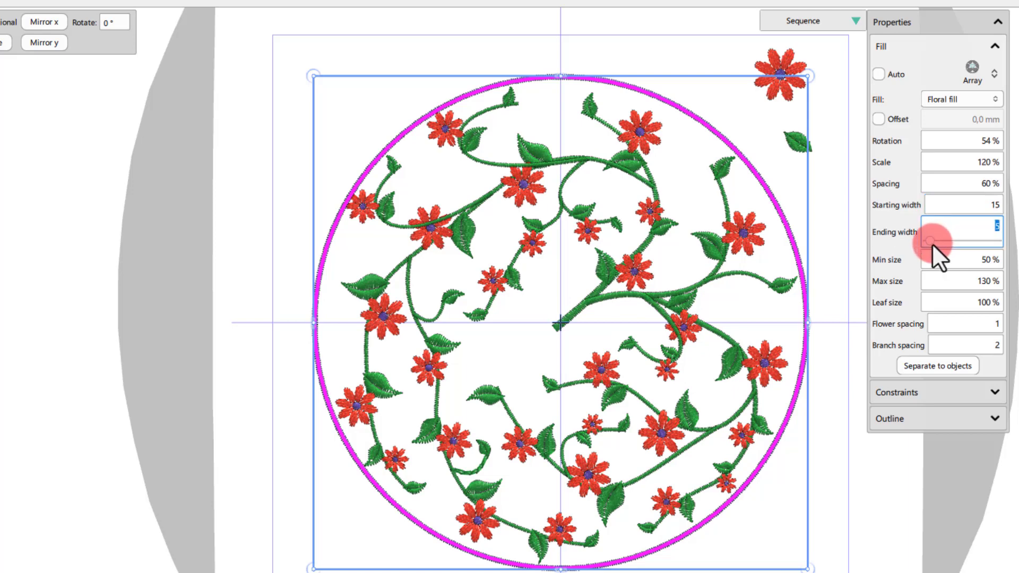
pyautogui.moveTo(933, 245); pyautogui.dragTo(920, 242)
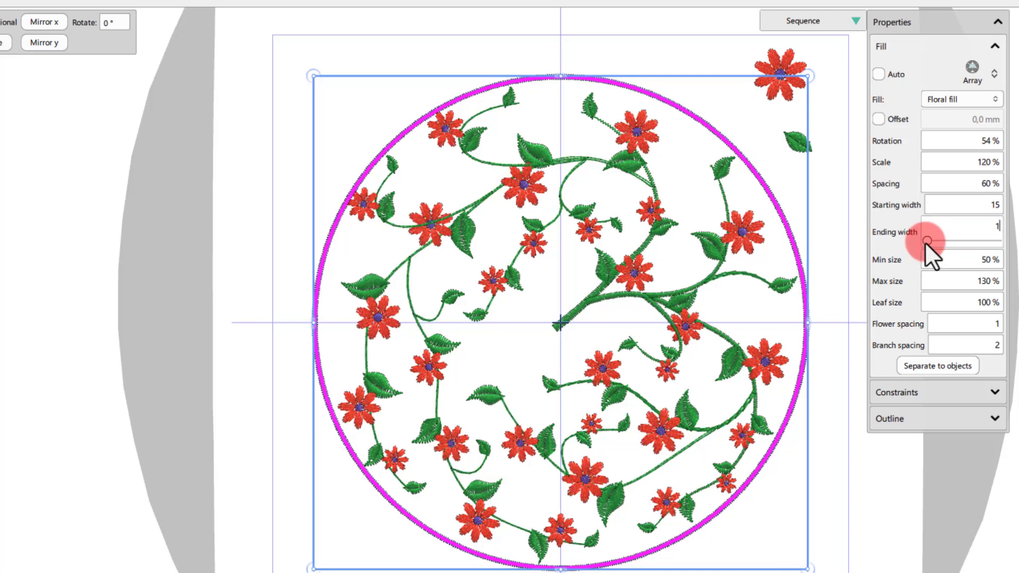
pyautogui.moveTo(925, 241); pyautogui.dragTo(959, 241)
pyautogui.doubleClick(989, 228)
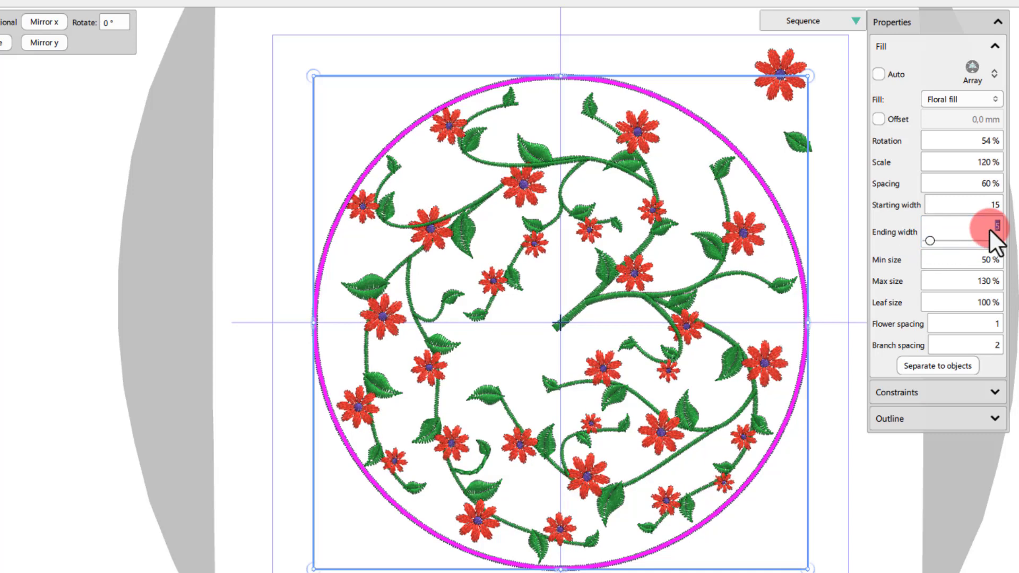
# Set minimum flower size to 40% after trying 30%, and maximum flower size to 120%.
pyautogui.doubleClick(986, 264)
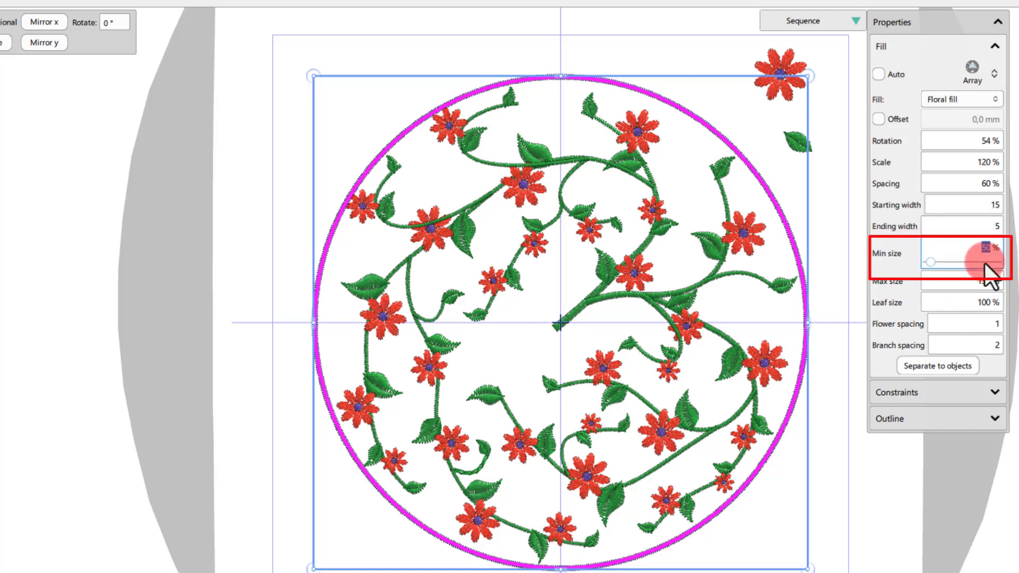
pyautogui.write('30')
pyautogui.press('Return')
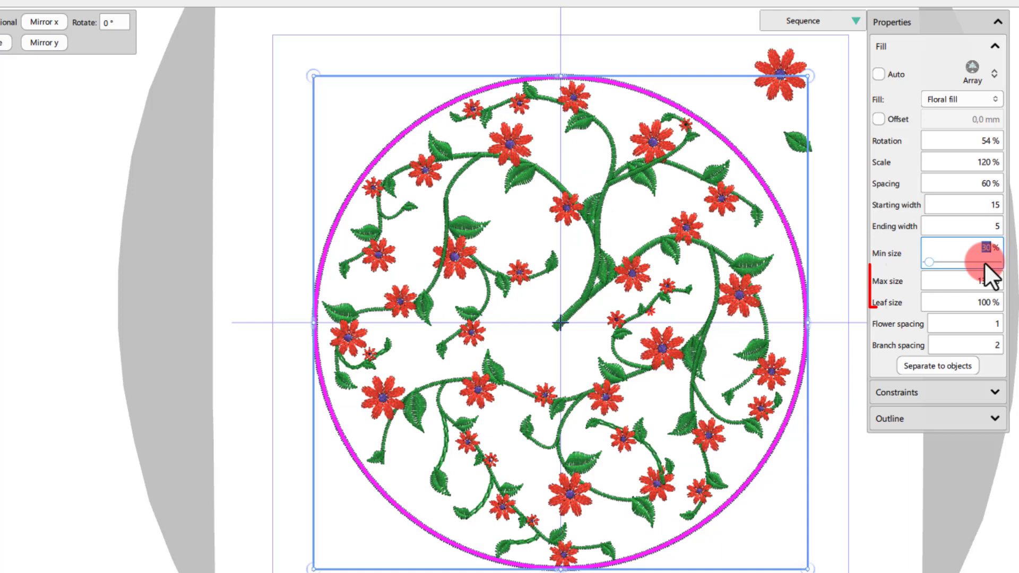
pyautogui.write('40')
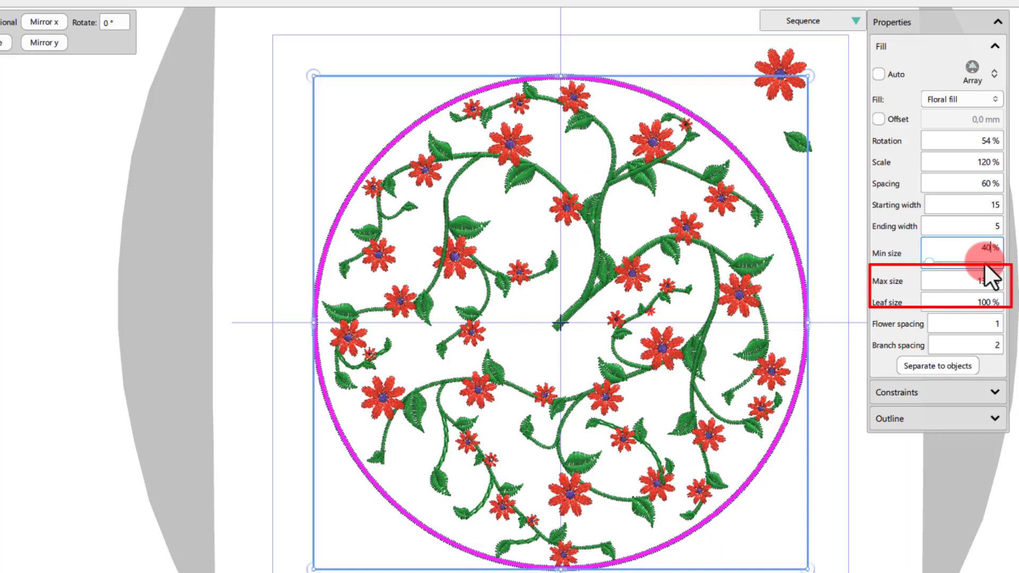
pyautogui.press('Return')
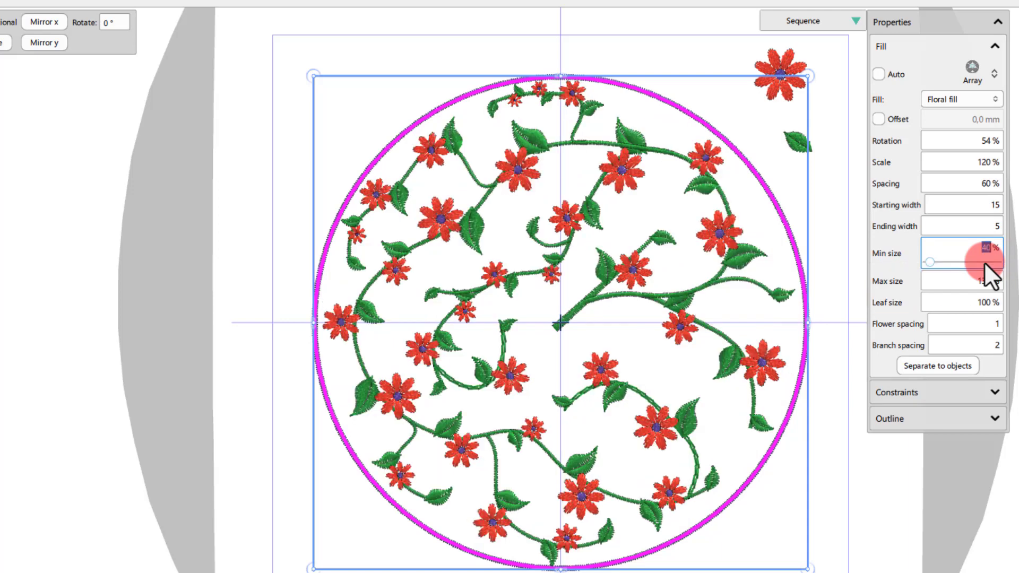
pyautogui.click(975, 291)
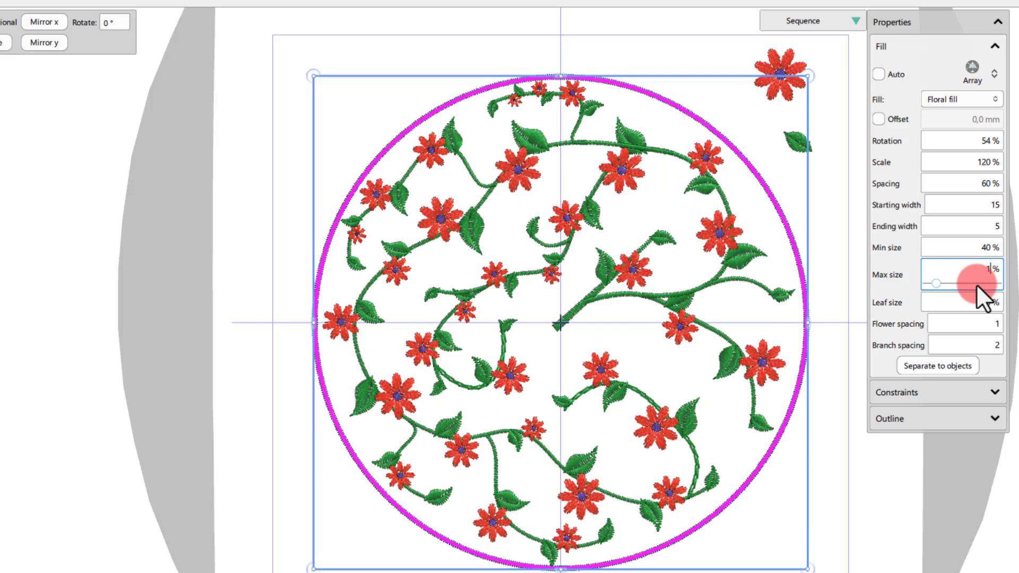
pyautogui.press('Return')
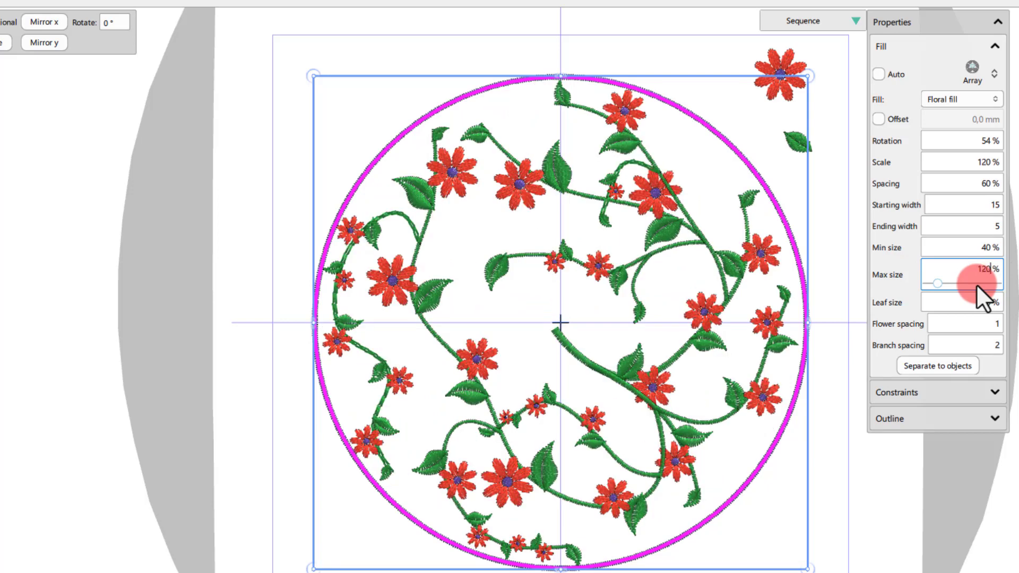
pyautogui.write('120')
pyautogui.press('Return')
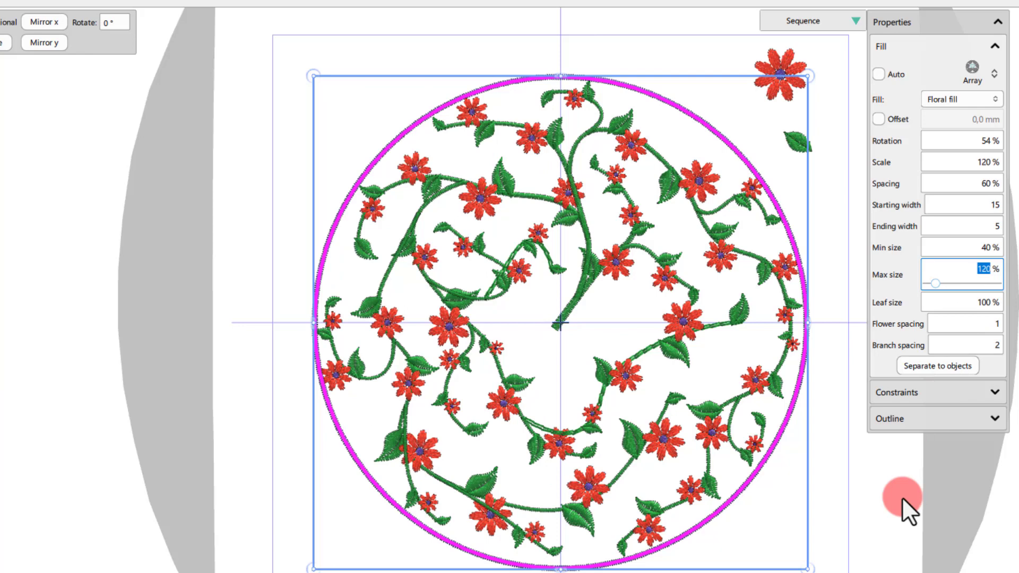
# Try a 120% leaf size, then settle on an 80% leaf size.
pyautogui.click(977, 291)
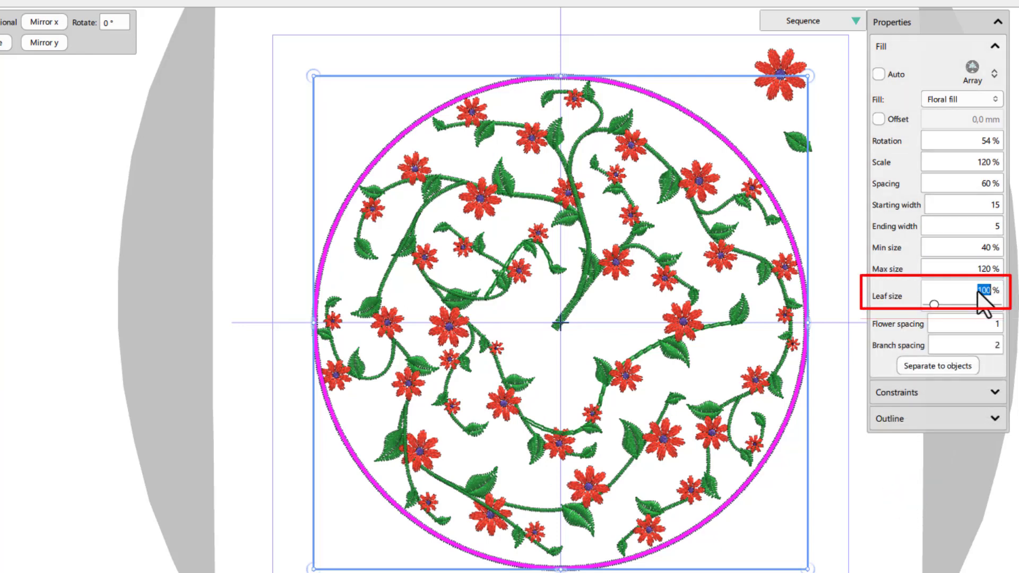
pyautogui.write('120')
pyautogui.press('Return')
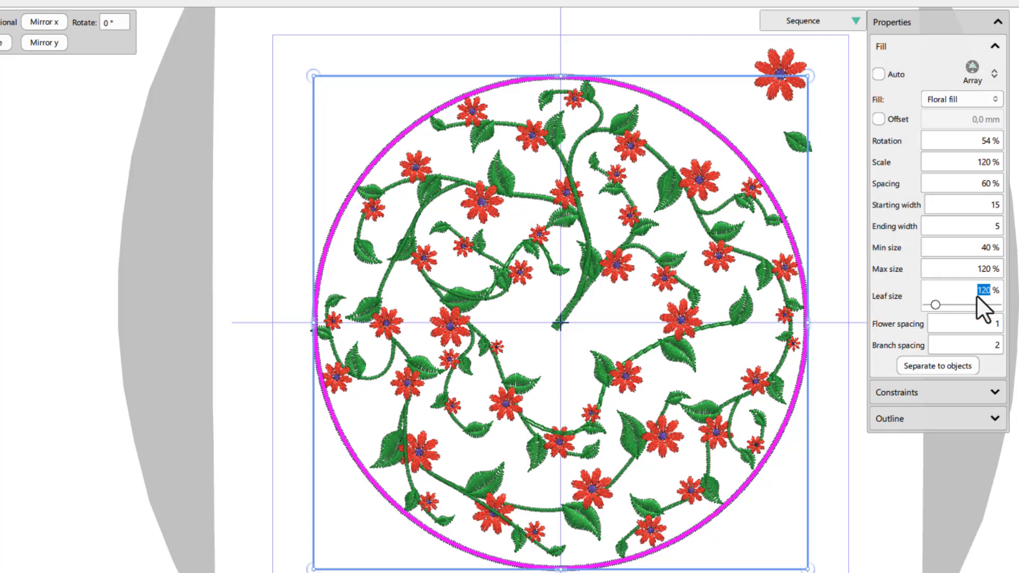
pyautogui.write('80')
pyautogui.press('Return')
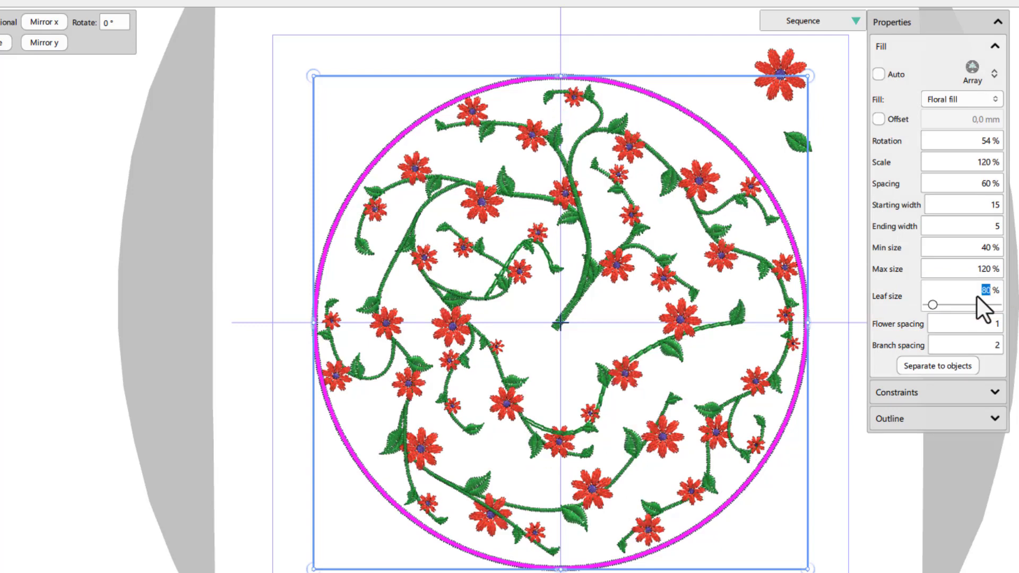
pyautogui.click(956, 319)
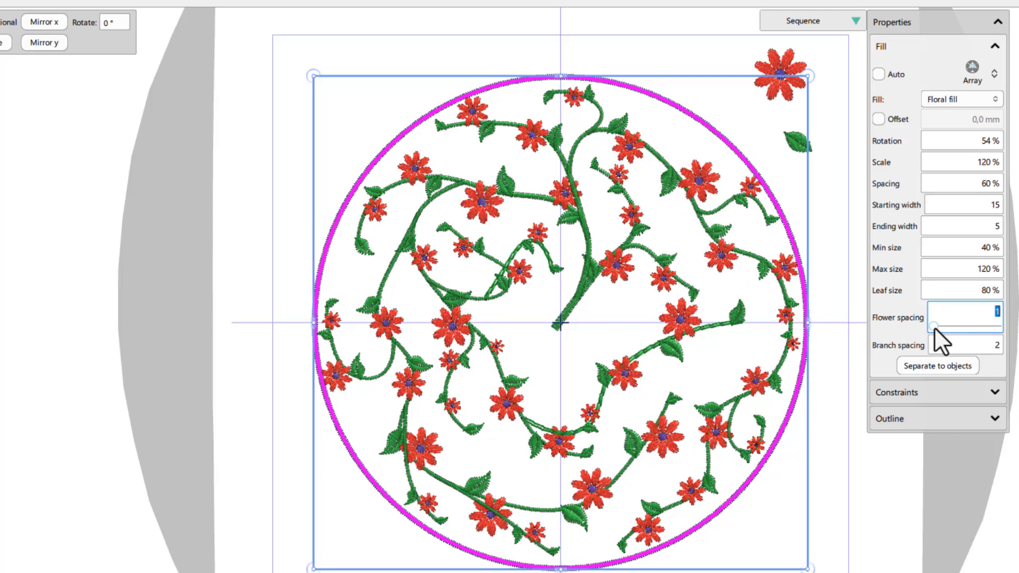
pyautogui.moveTo(934, 327); pyautogui.dragTo(945, 326)
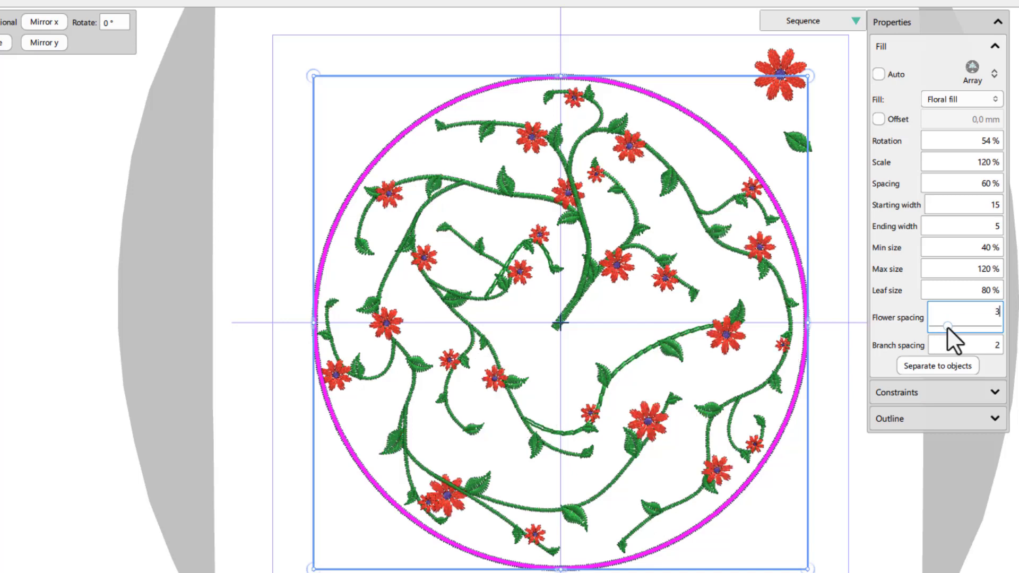
pyautogui.moveTo(947, 326); pyautogui.dragTo(851, 321)
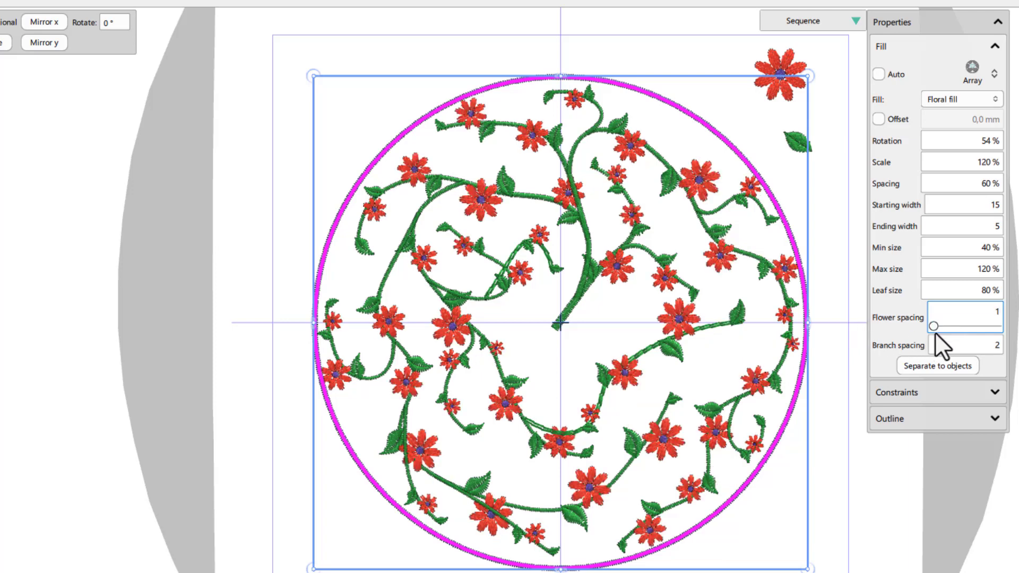
pyautogui.click(985, 327)
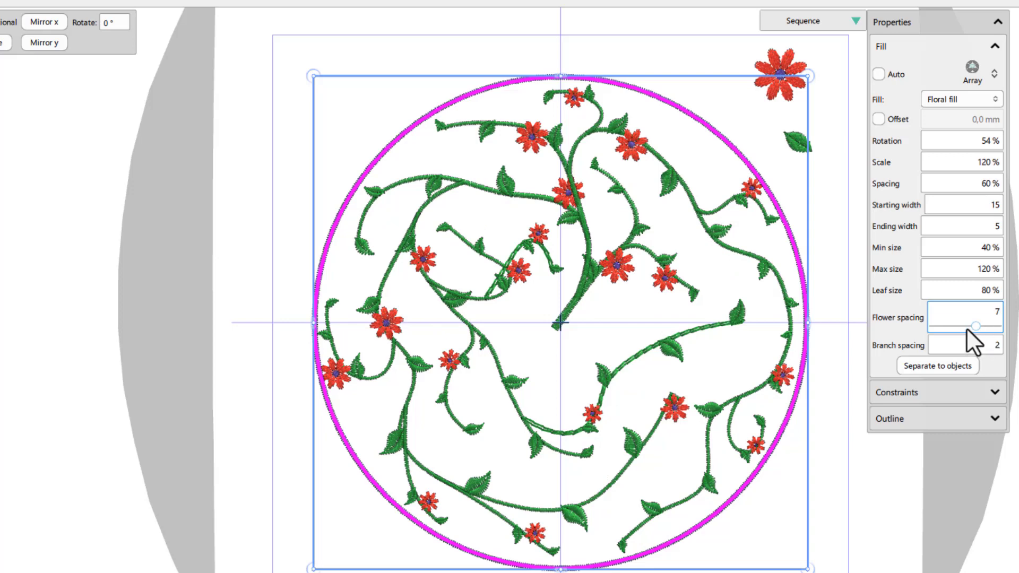
pyautogui.click(952, 327)
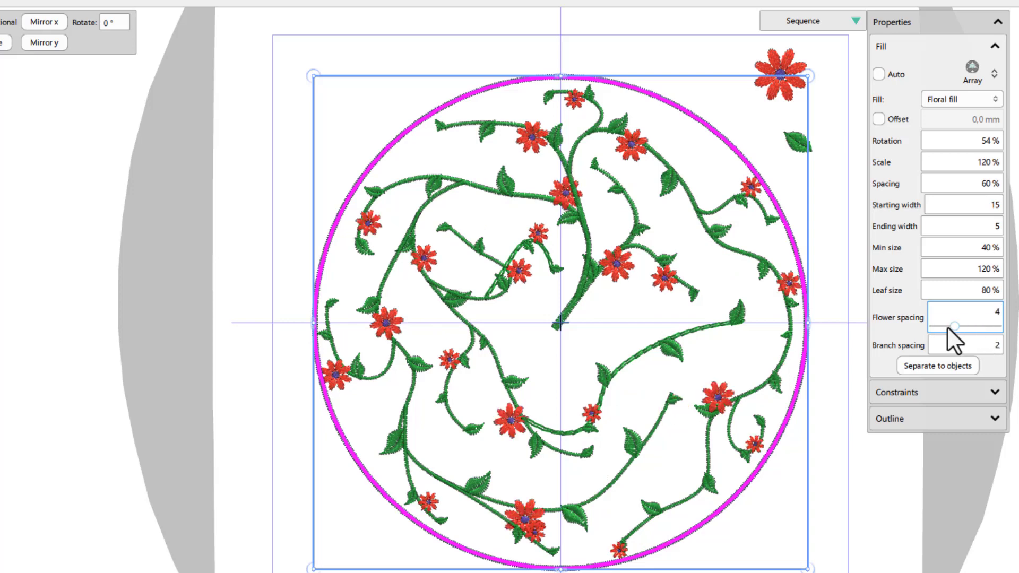
pyautogui.moveTo(953, 327); pyautogui.dragTo(909, 325)
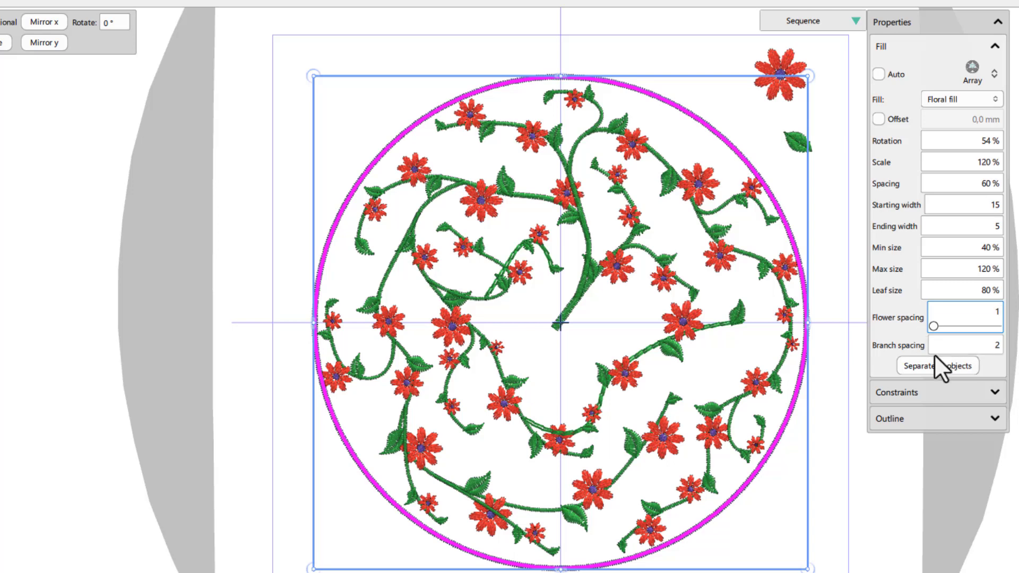
# Try branch spacing values 1, 4 and 5, then separate the floral fill into individual objects.
pyautogui.click(947, 344)
pyautogui.write('1')
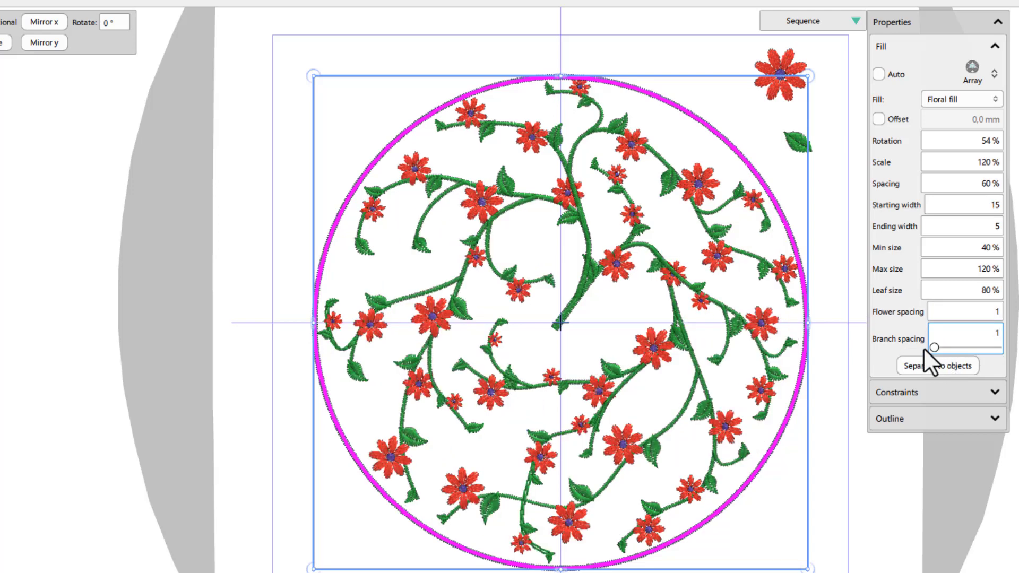
pyautogui.moveTo(931, 345); pyautogui.dragTo(953, 349)
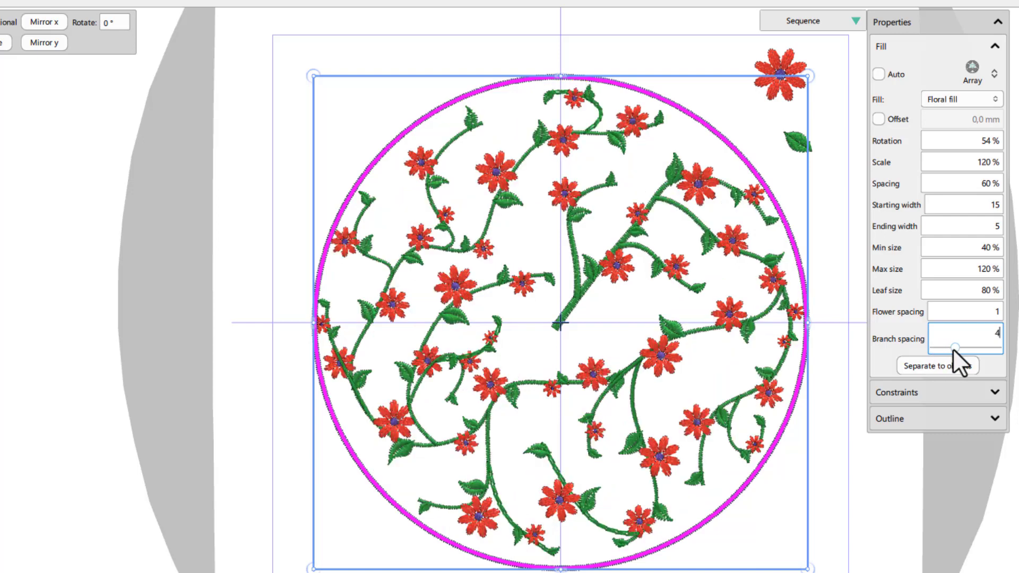
pyautogui.moveTo(953, 348); pyautogui.dragTo(963, 348)
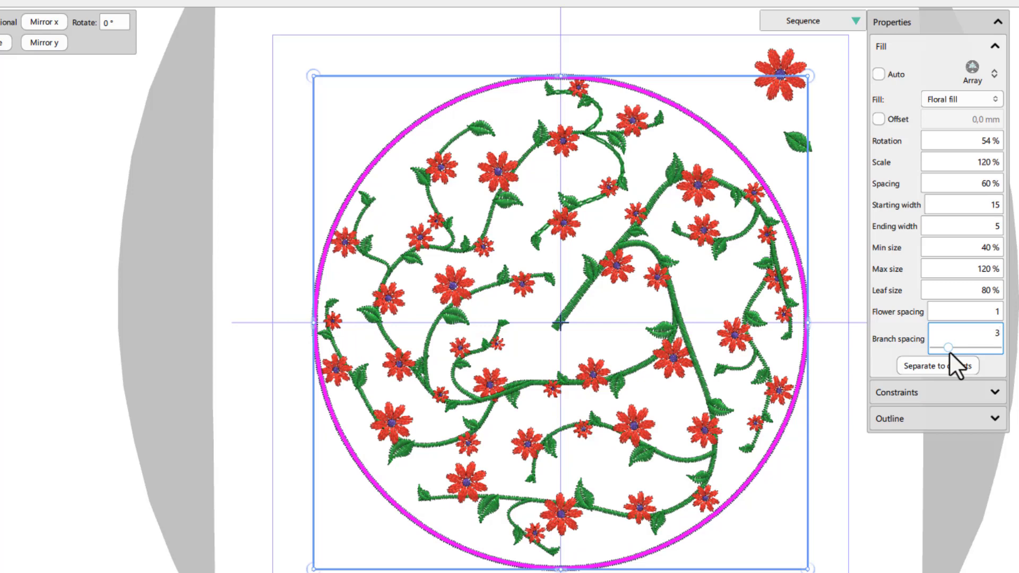
pyautogui.click(911, 366)
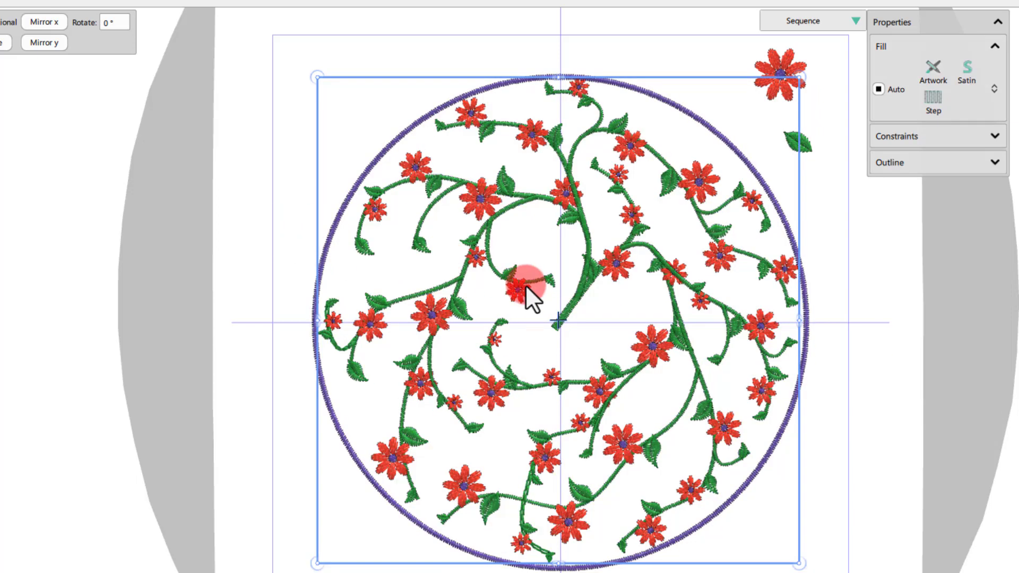
# Ungroup the separated stem and flowers, then reselect the whole floral circle at branch spacing 3.
pyautogui.click(566, 317)
pyautogui.rightClick(573, 305)
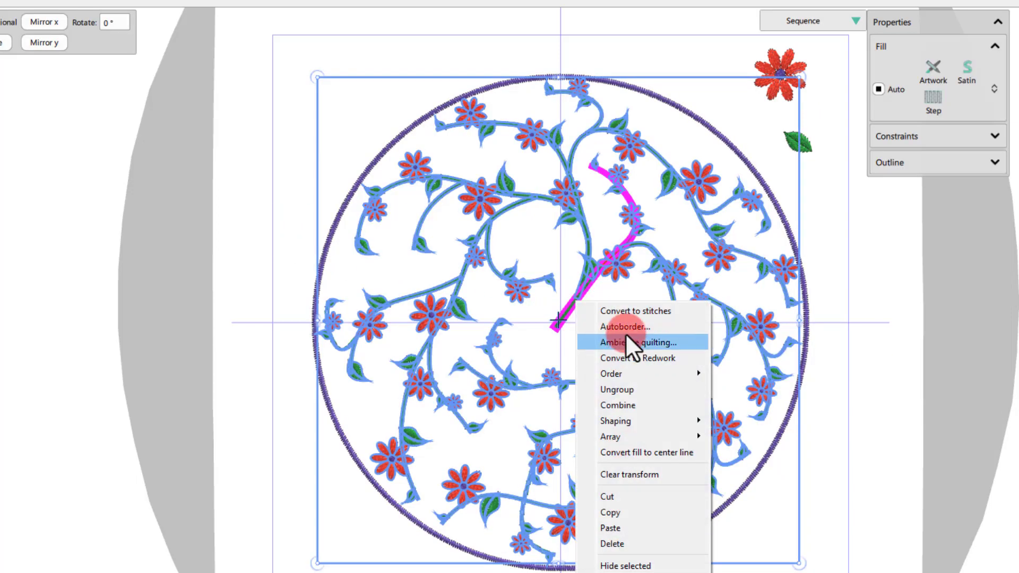
pyautogui.click(628, 390)
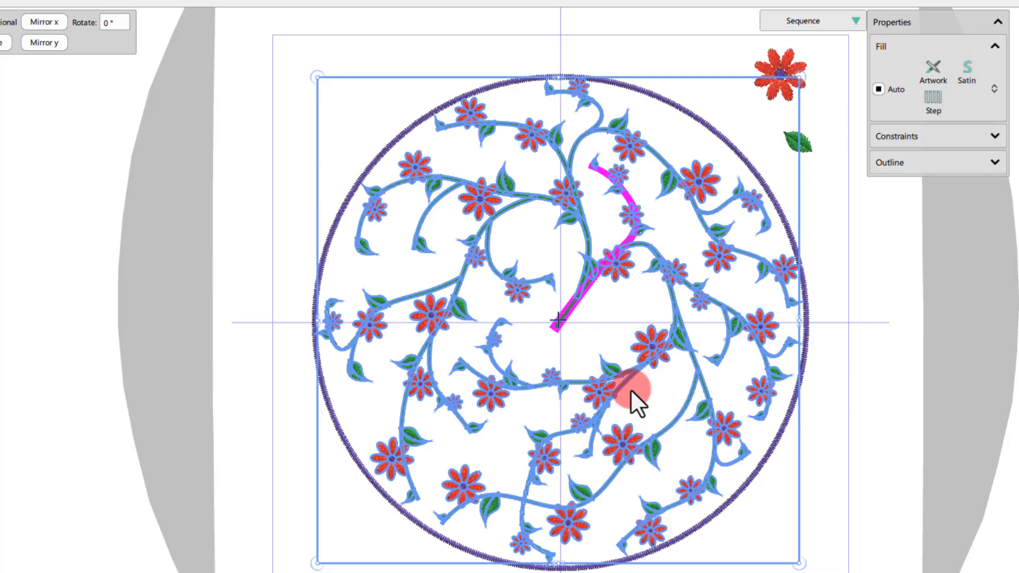
pyautogui.click(619, 270)
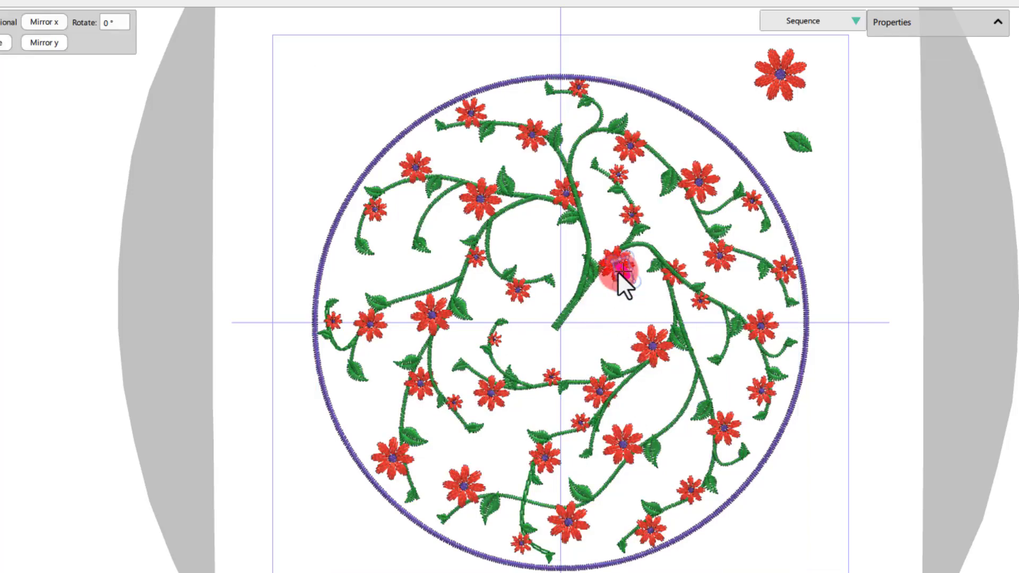
pyautogui.click(573, 314)
pyautogui.click(519, 104)
pyautogui.click(834, 257)
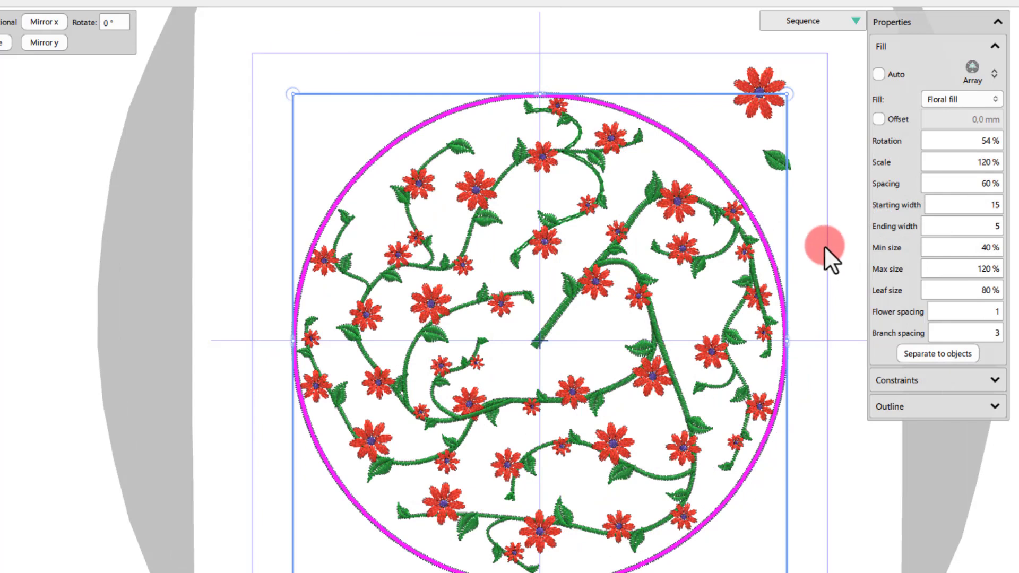
# Add the loose leaf shape to the floral circle as its leaf via Array > Add shapes as leaf.
pyautogui.click(824, 247)
pyautogui.click(771, 158)
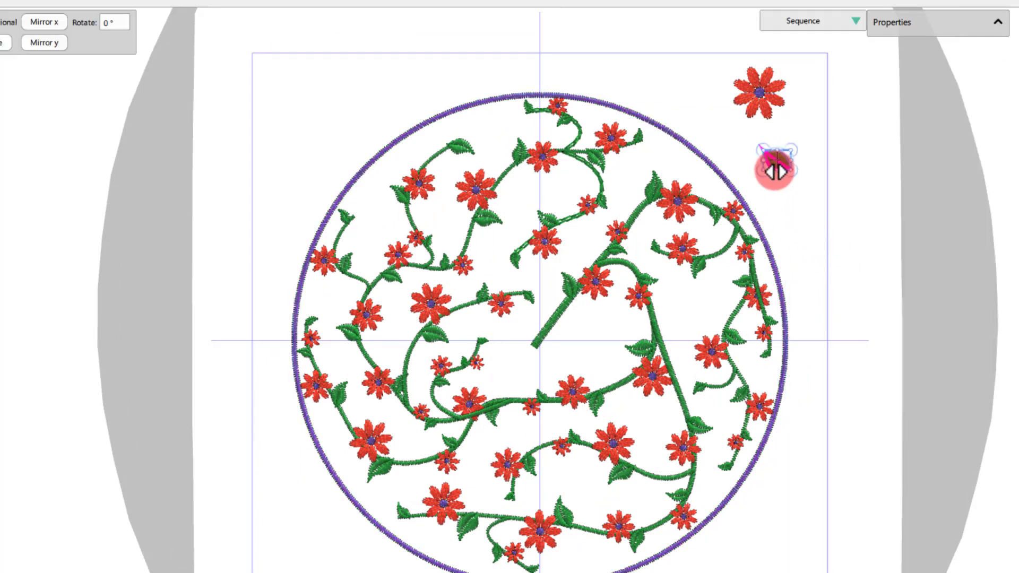
pyautogui.click(703, 161)
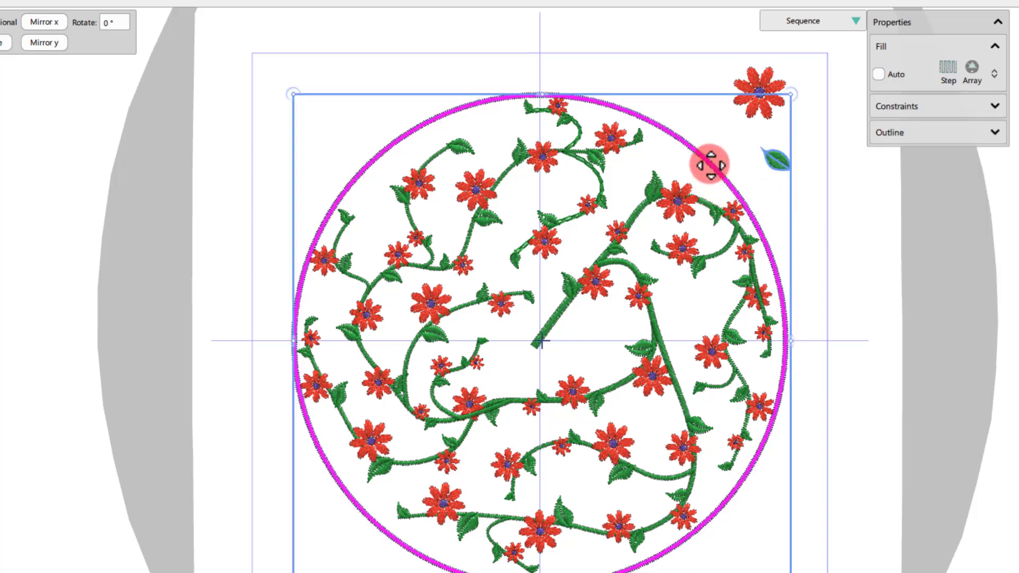
pyautogui.rightClick(710, 165)
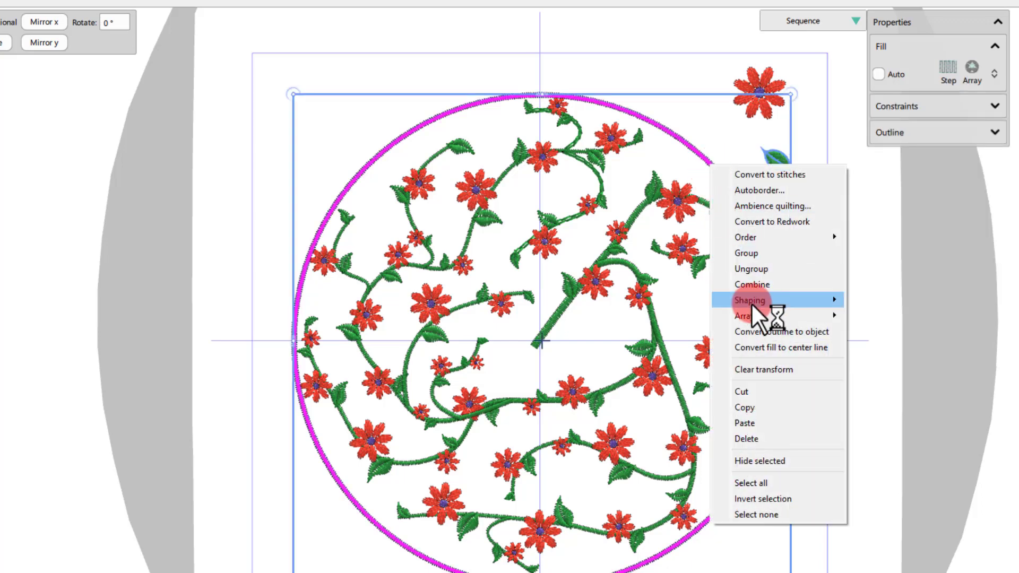
pyautogui.click(746, 317)
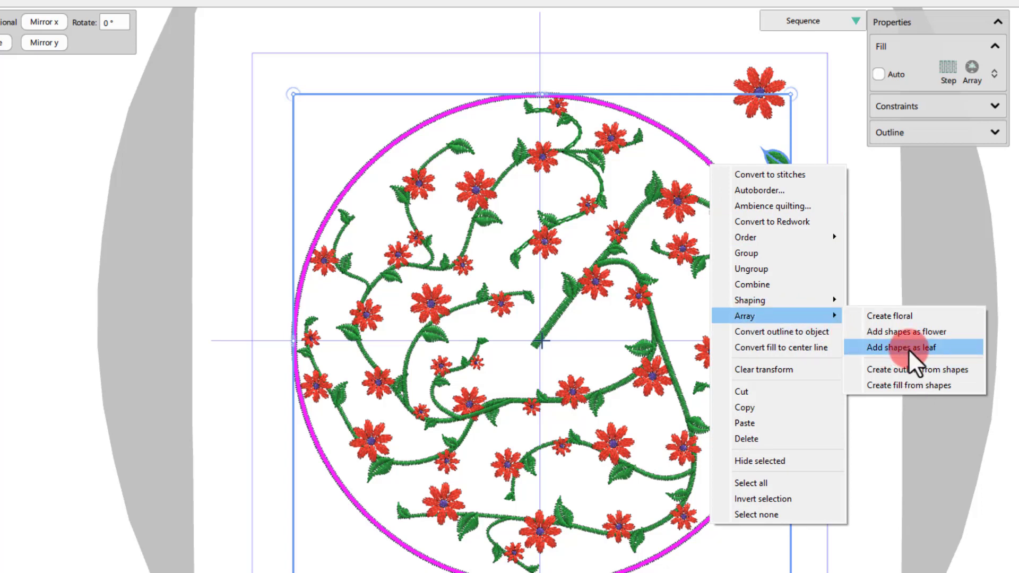
pyautogui.click(909, 348)
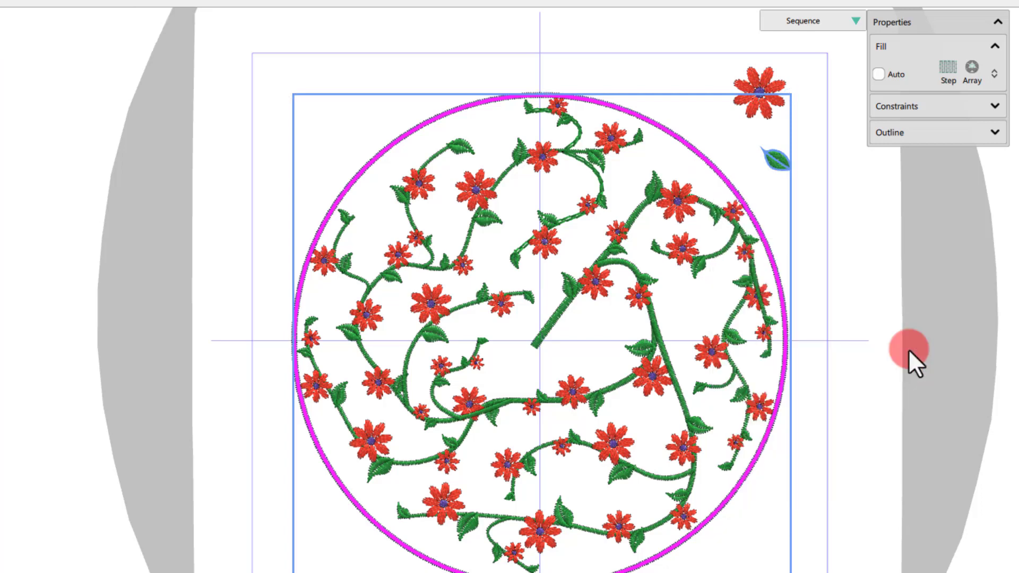
# Select the floral-filled circle together with the loose flower shape.
pyautogui.scroll(2, 698, 172)
pyautogui.click(342, 225)
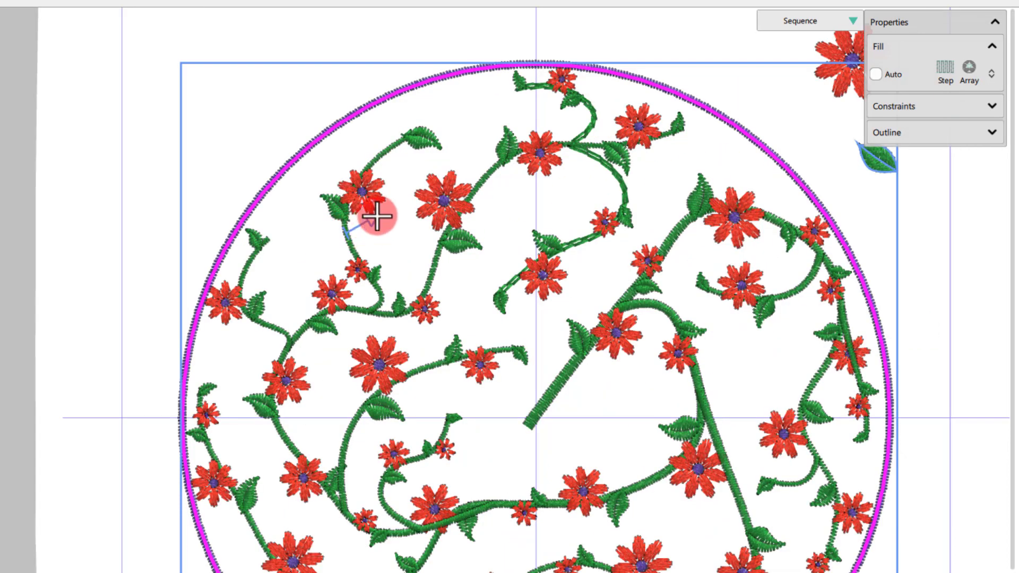
pyautogui.click(387, 238)
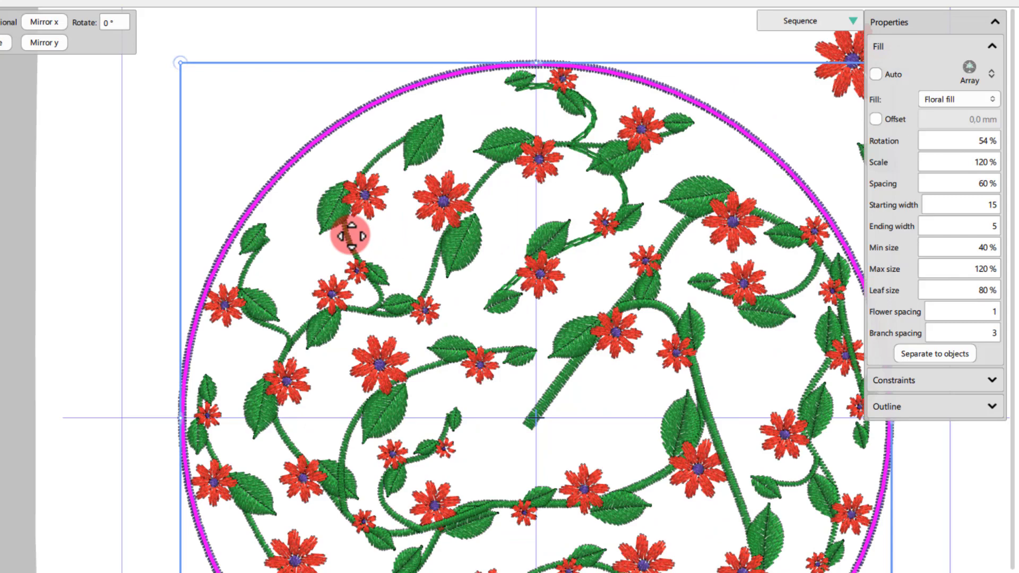
pyautogui.scroll(-2, 553, 191)
pyautogui.click(628, 139)
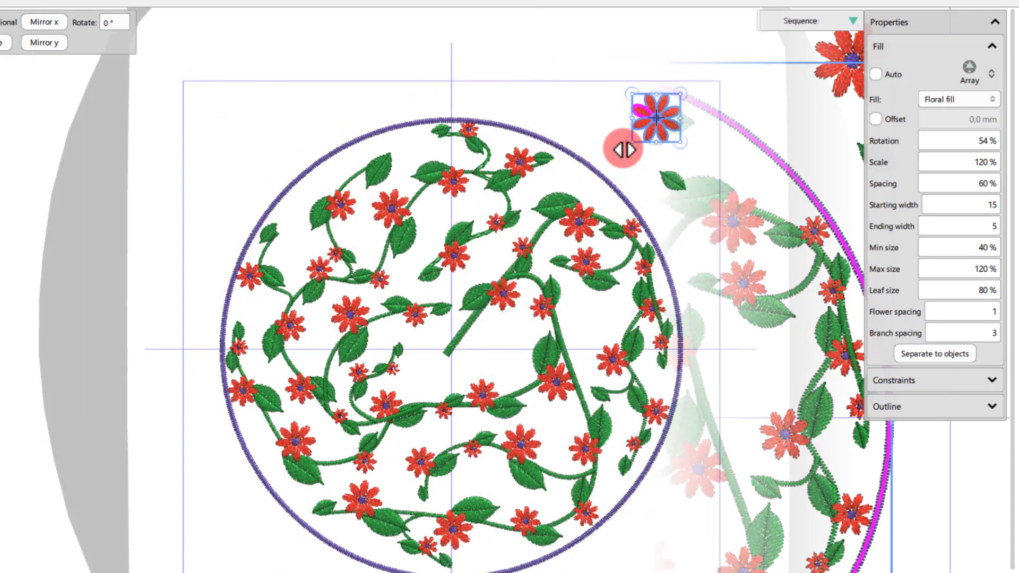
pyautogui.click(505, 180)
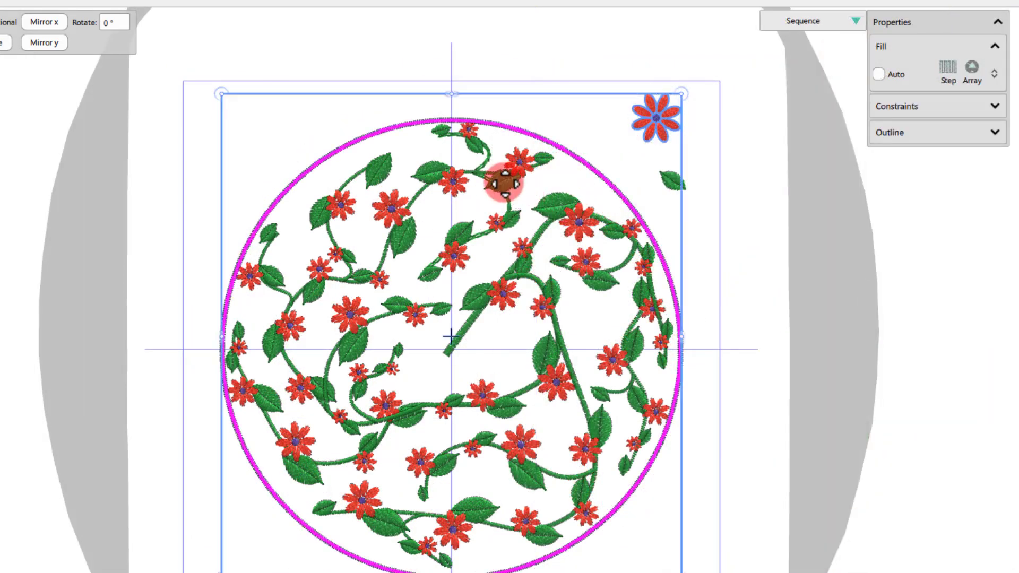
# Edit the floral fill to use the pink star flower and a light green leaf from the Floral Library.
pyautogui.rightClick(505, 183)
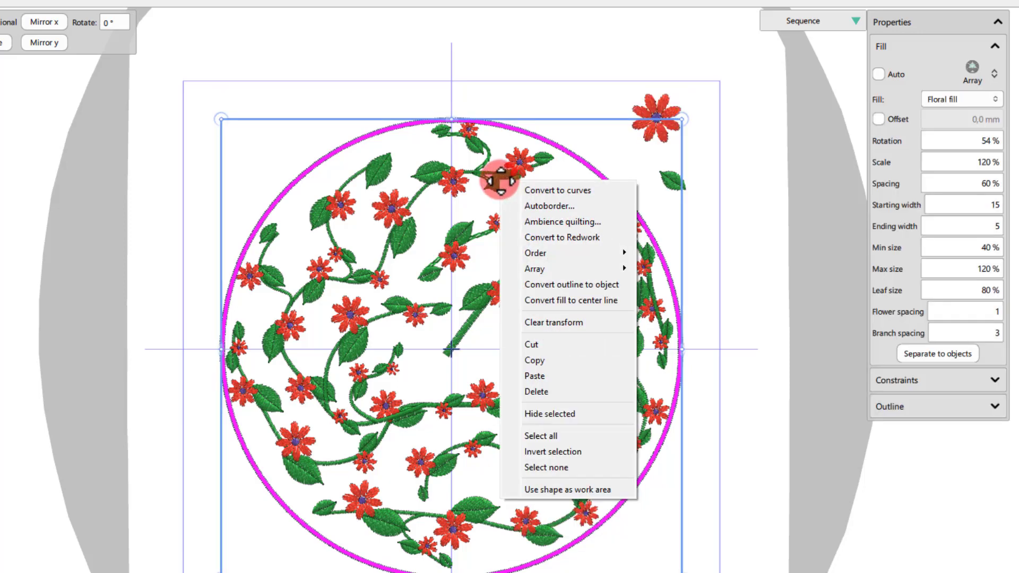
pyautogui.moveTo(536, 268)
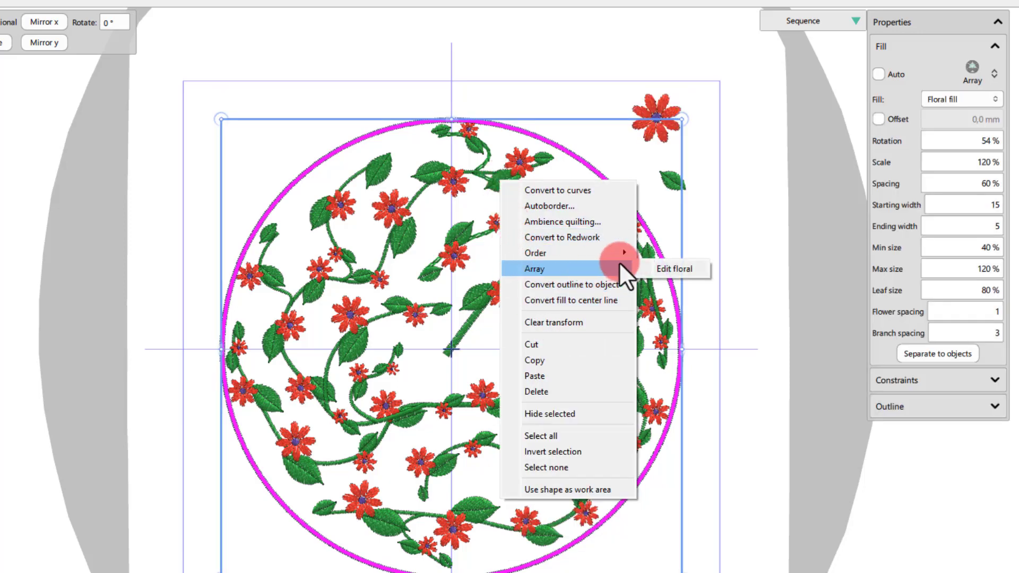
pyautogui.click(676, 269)
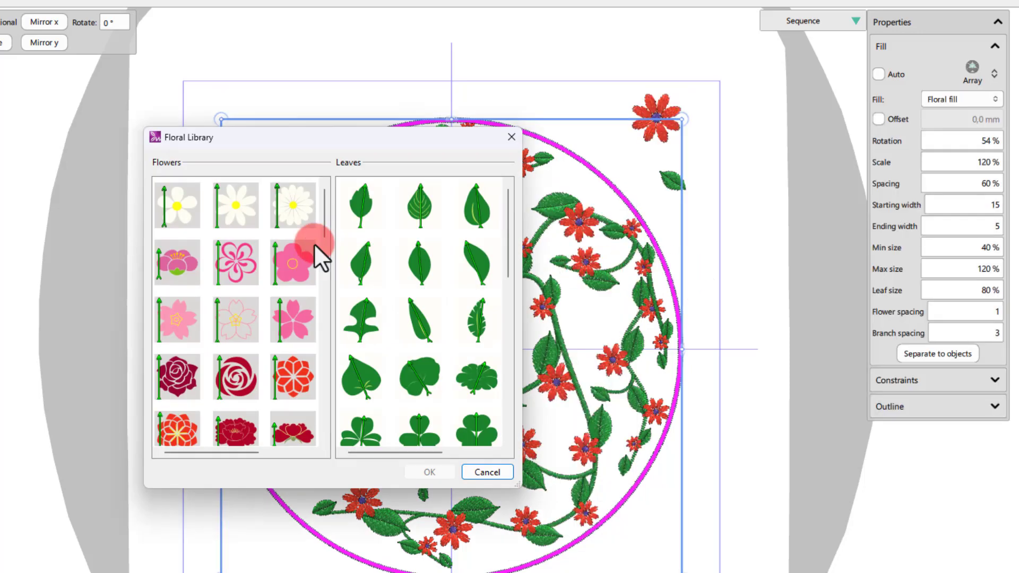
pyautogui.moveTo(326, 203); pyautogui.dragTo(297, 356)
pyautogui.click(290, 303)
pyautogui.scroll(-5, 486, 297)
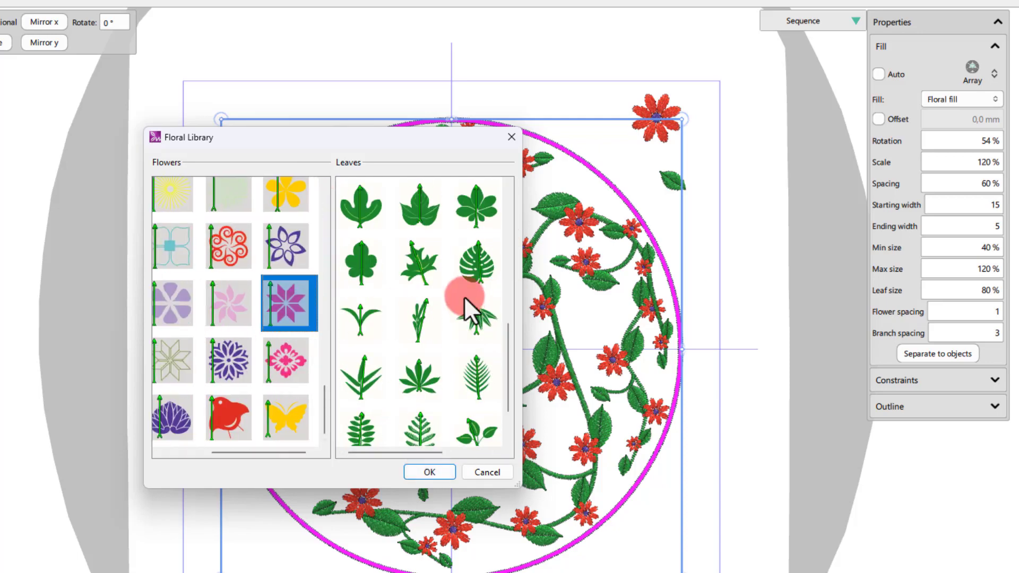
pyautogui.scroll(5, 464, 296)
pyautogui.click(467, 200)
pyautogui.click(444, 475)
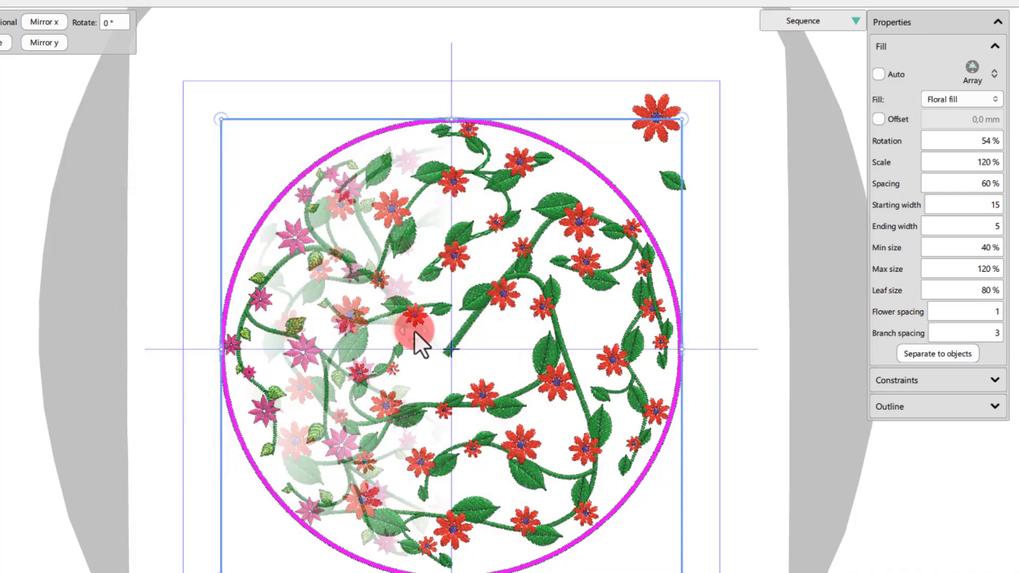
pyautogui.scroll(5, 357, 166)
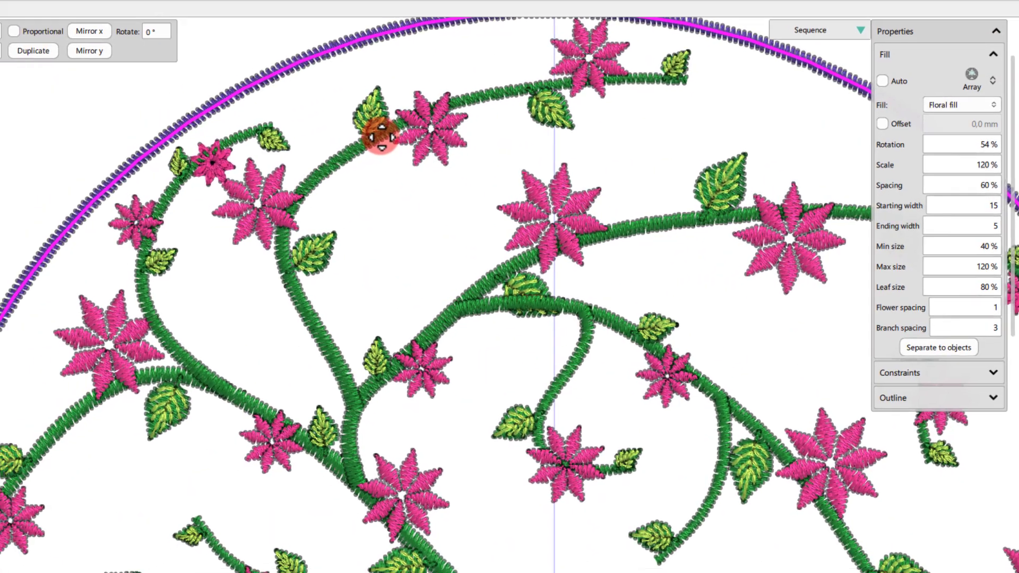
pyautogui.scroll(-10, 381, 137)
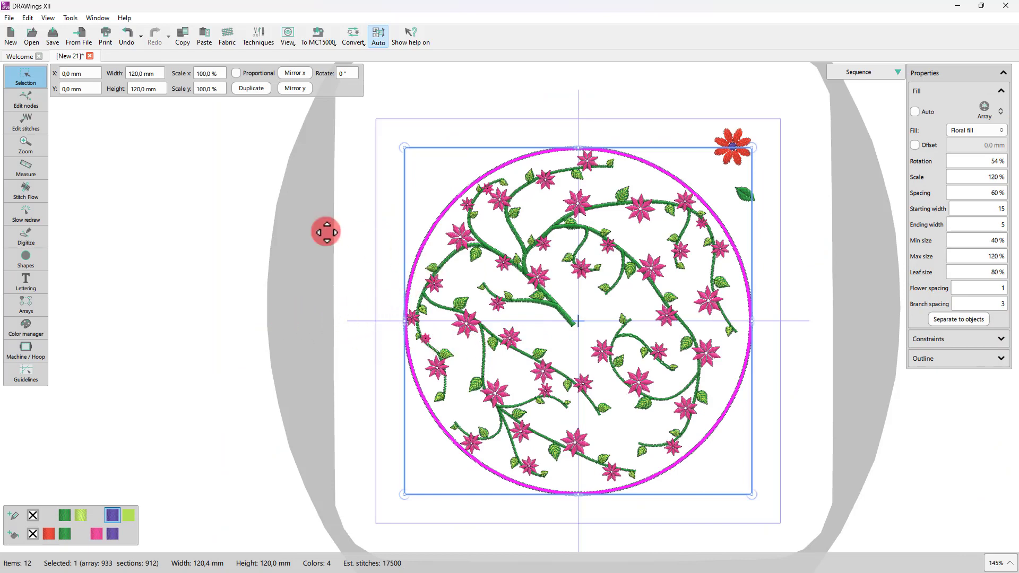
# Draw Stitch Flow paths across the circle's upper right, centre loop and lower centre to reroute the vines.
pyautogui.click(27, 191)
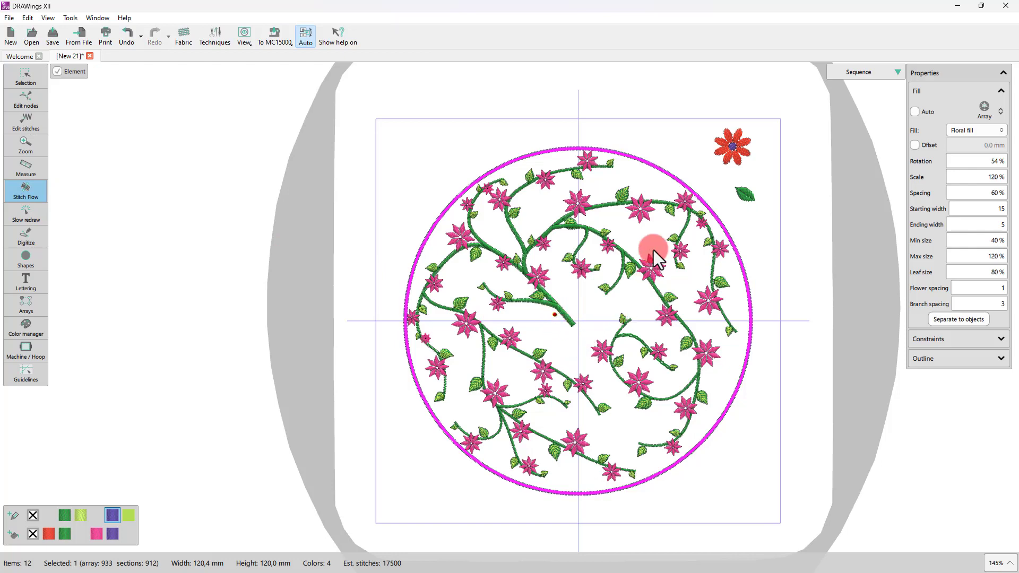
pyautogui.click(652, 187)
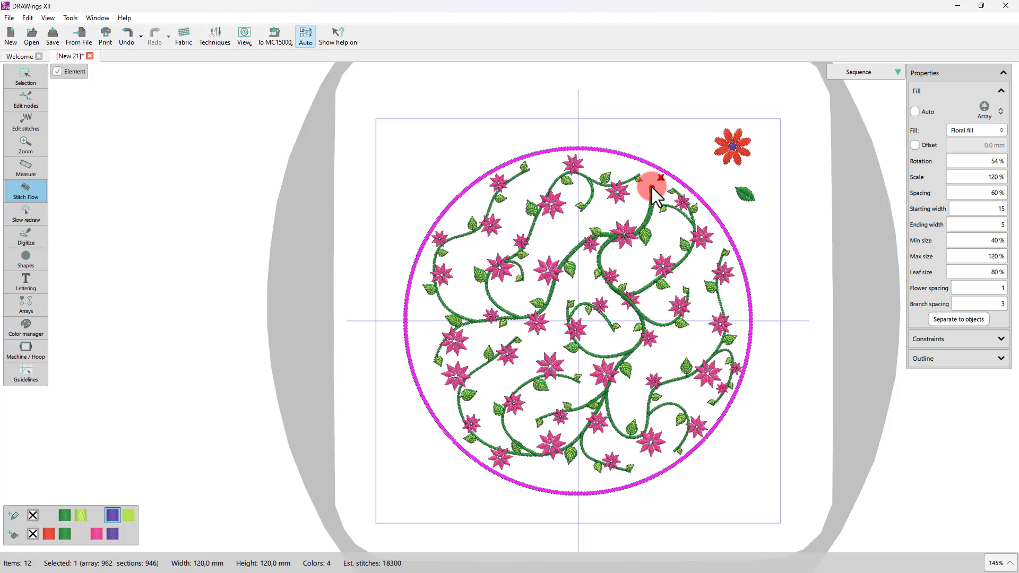
pyautogui.moveTo(643, 237); pyautogui.dragTo(569, 273)
pyautogui.moveTo(641, 227)
pyautogui.mouseDown()
pyautogui.moveTo(651, 256)
pyautogui.moveTo(629, 306)
pyautogui.mouseUp()
pyautogui.moveTo(623, 345); pyautogui.dragTo(621, 346)
pyautogui.moveTo(527, 352)
pyautogui.mouseDown()
pyautogui.moveTo(467, 294)
pyautogui.moveTo(481, 382)
pyautogui.mouseUp()
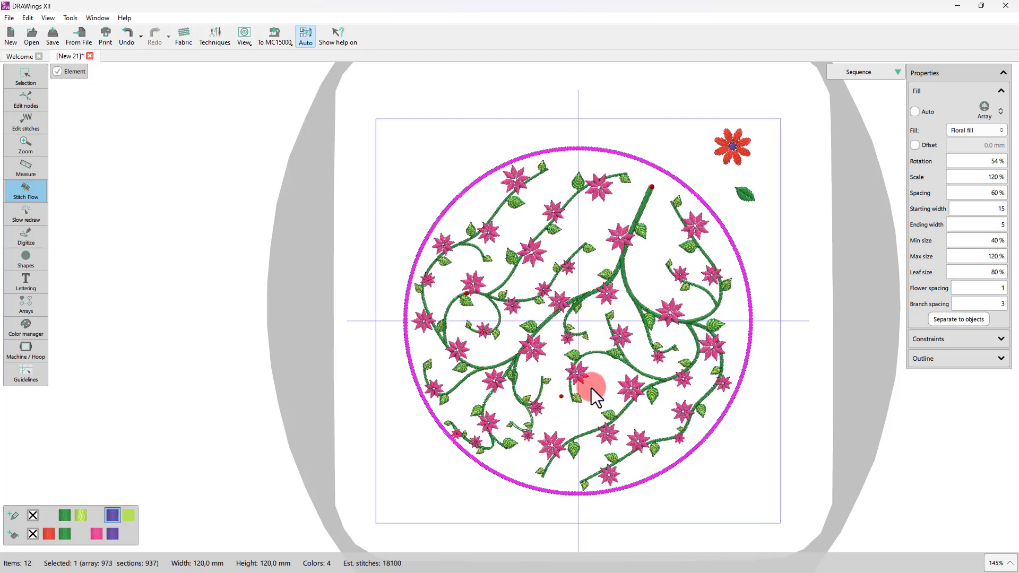